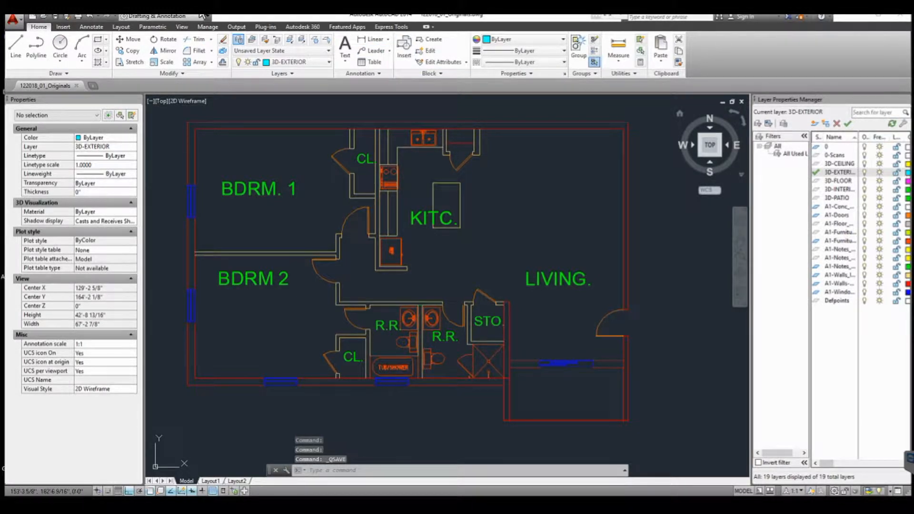
- Review the 3D layers in the layer list
{"action": "left_click", "coordinate": [840, 164]}
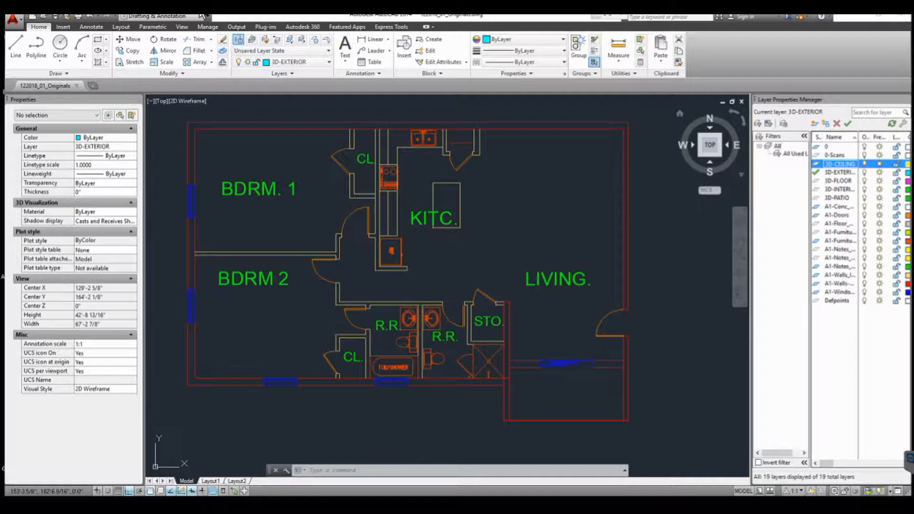
{"action": "left_click", "coordinate": [841, 172]}
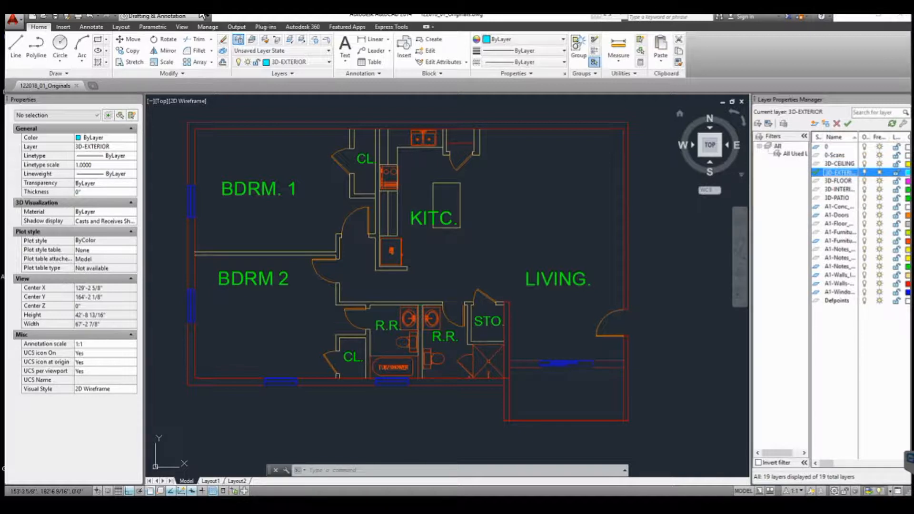
{"action": "left_click", "coordinate": [840, 189]}
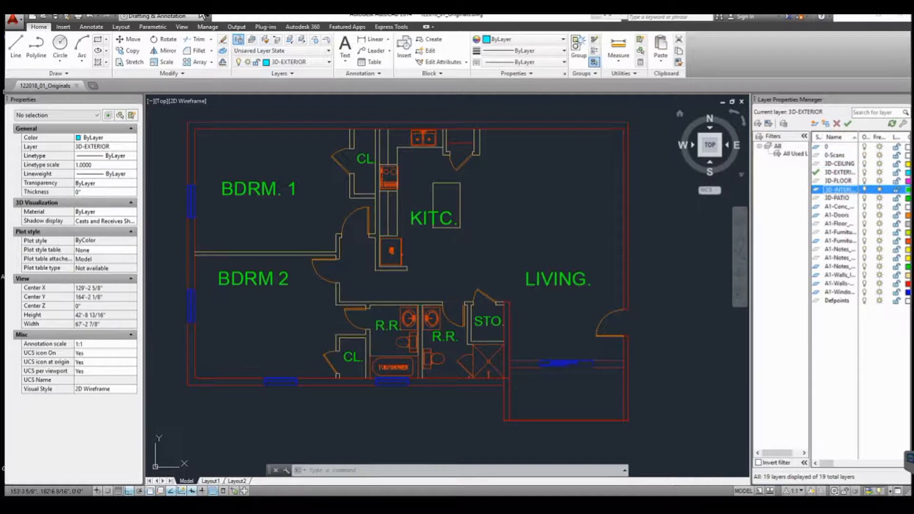
{"action": "left_click", "coordinate": [838, 198]}
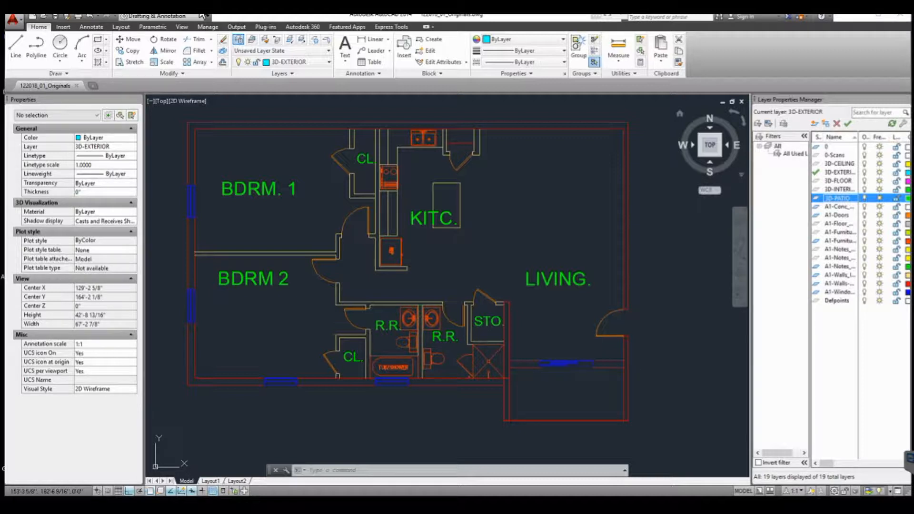
{"action": "left_click", "coordinate": [840, 172]}
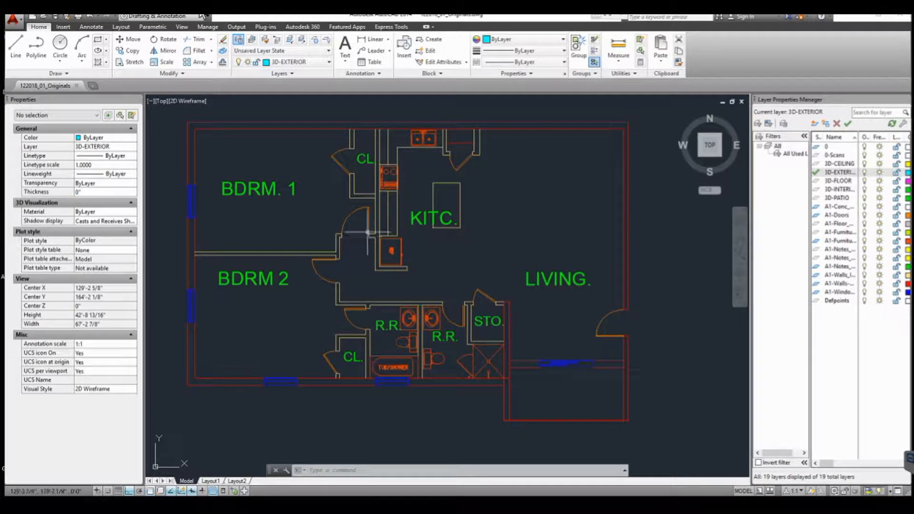
{"action": "right_click", "coordinate": [312, 334]}
{"action": "left_click", "coordinate": [229, 345]}
{"action": "key", "text": "Escape"}
{"action": "left_click", "coordinate": [242, 305]}
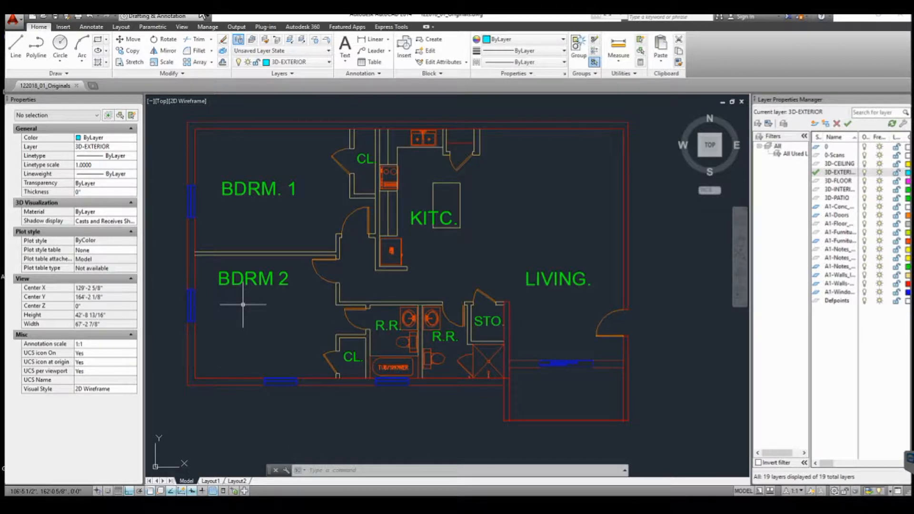
{"action": "type", "text": "LY"}
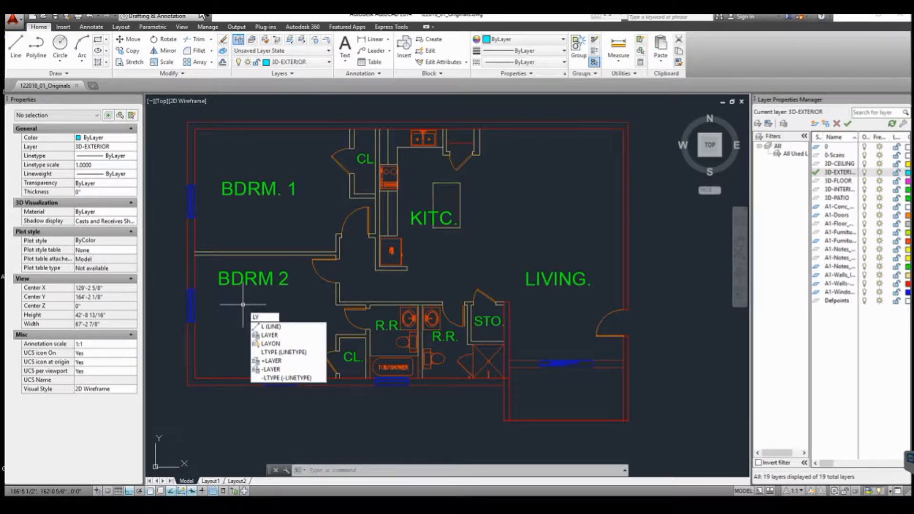
{"action": "key", "text": "BackSpace"}
{"action": "key", "text": "BackSpace"}
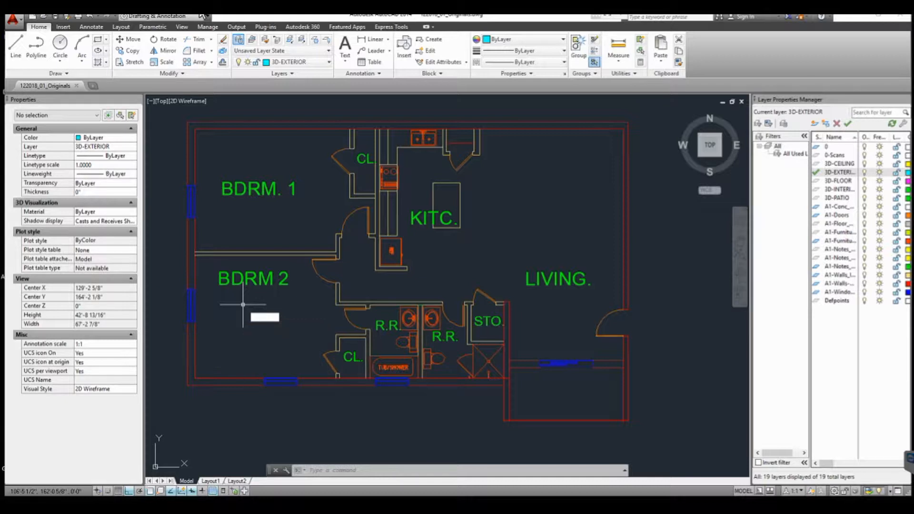
- Run Boundary and pick points inside the exterior walls to create exterior boundary polylines on the 3D-EXTERIOR layer
{"action": "type", "text": "UNITS"}
{"action": "key", "text": "Return"}
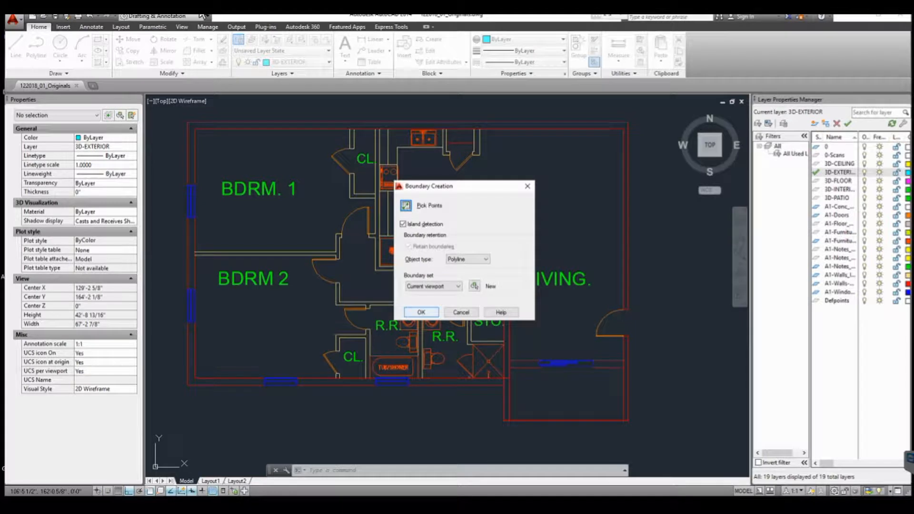
{"action": "left_click", "coordinate": [406, 205]}
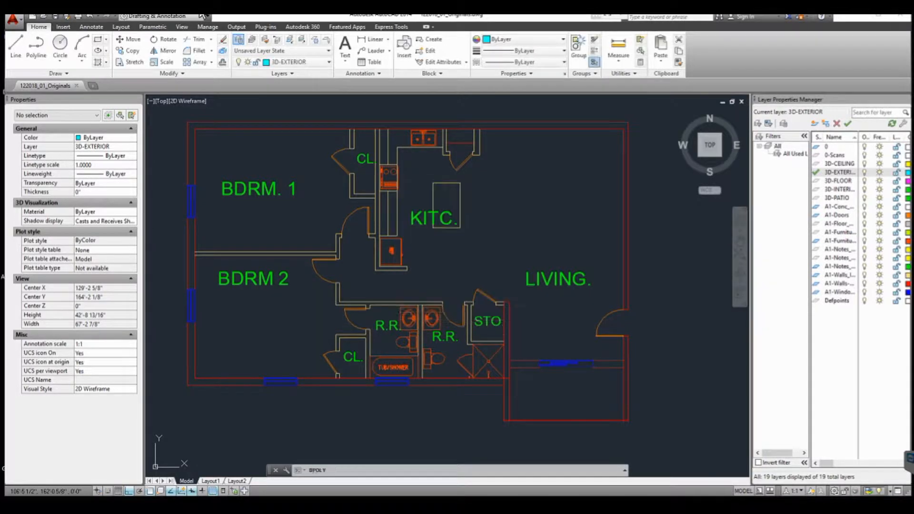
{"action": "left_click", "coordinate": [261, 137]}
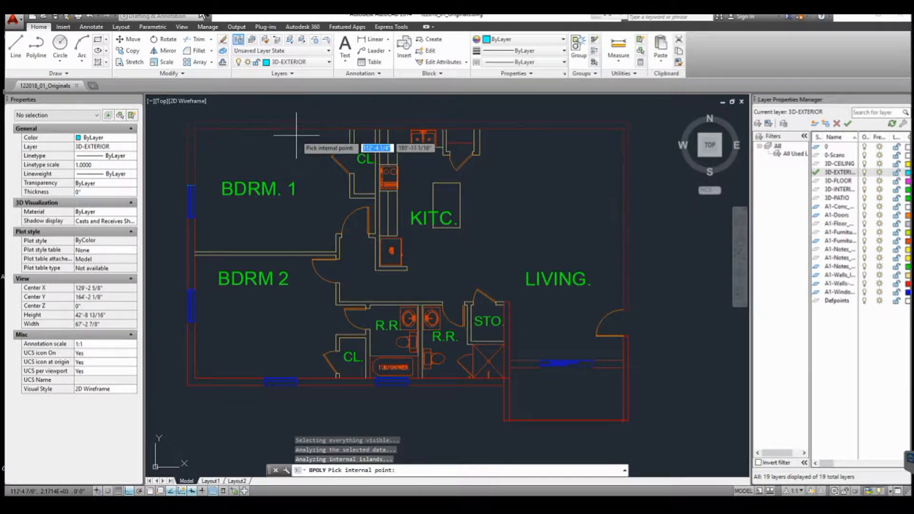
{"action": "left_click", "coordinate": [193, 238]}
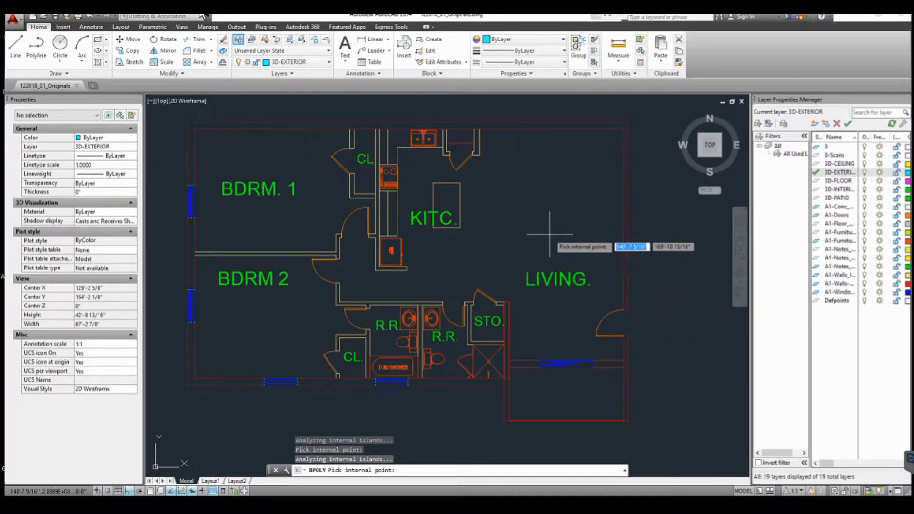
{"action": "key", "text": "Return"}
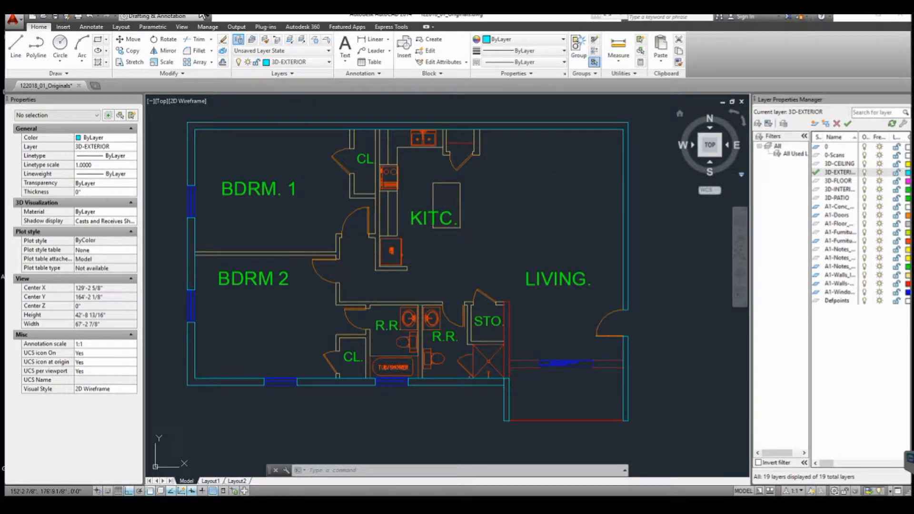
- Make 3D-INTERIOR the current layer and create boundary polylines by picking points inside the interior wall spaces
{"action": "left_click", "coordinate": [840, 190]}
{"action": "double_click", "coordinate": [840, 190]}
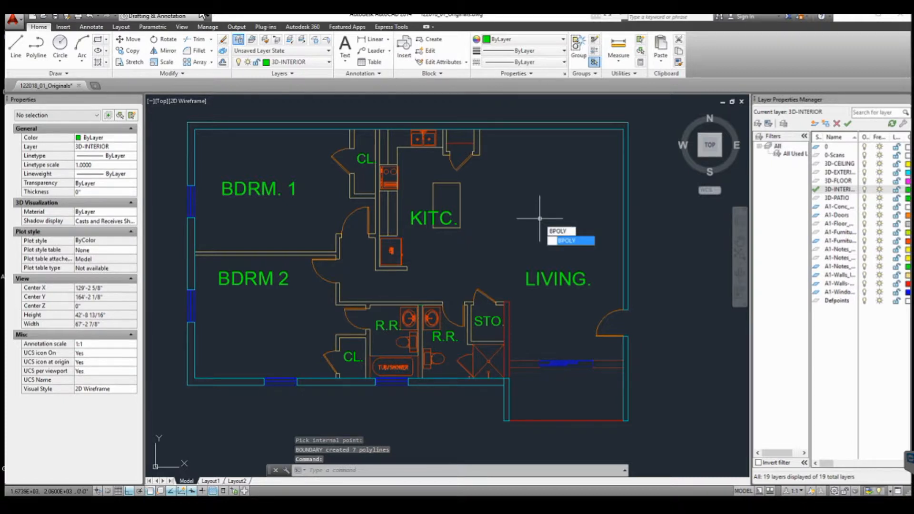
{"action": "key", "text": "Return"}
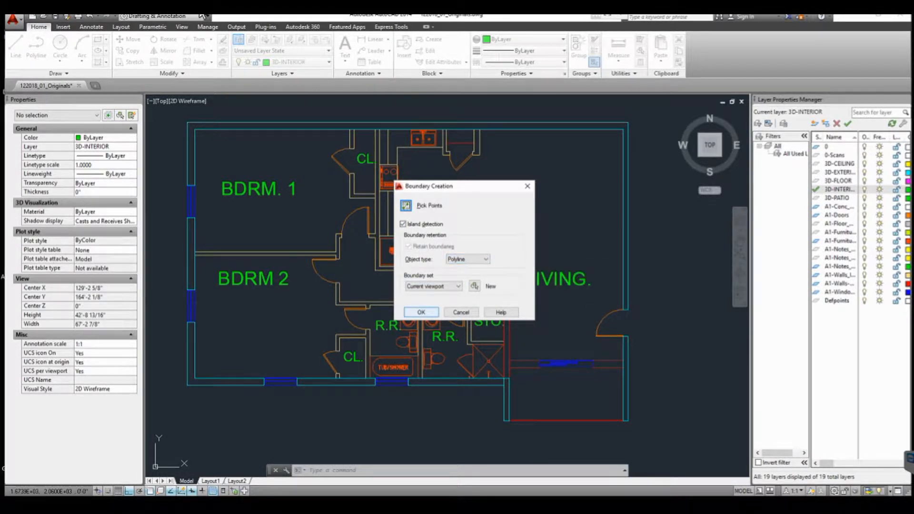
{"action": "left_click", "coordinate": [406, 205]}
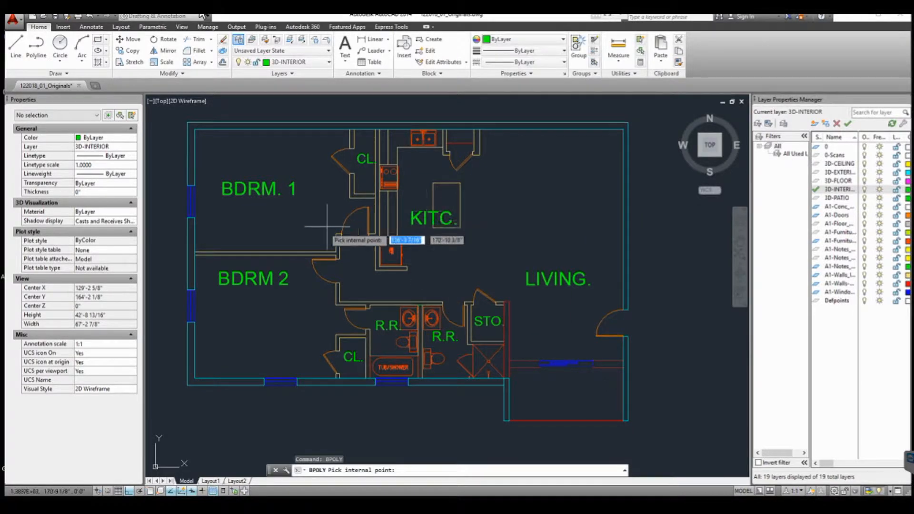
{"action": "left_click", "coordinate": [312, 257]}
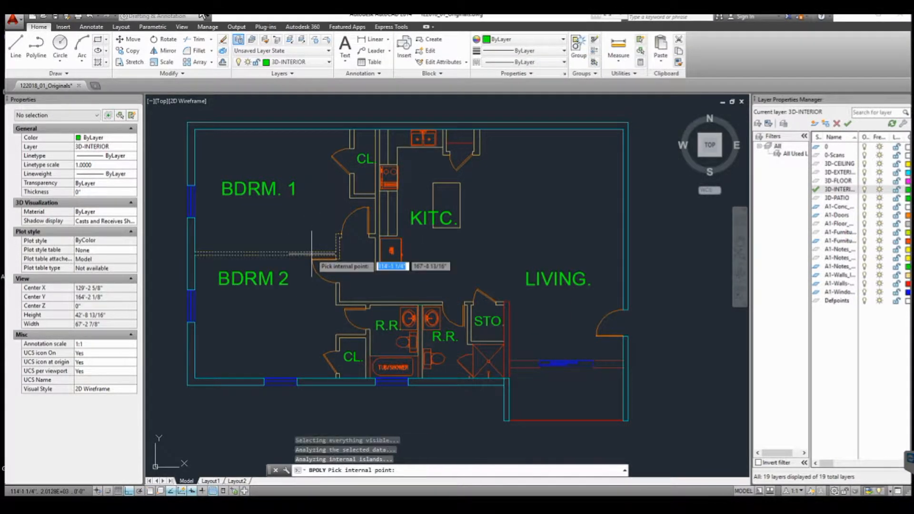
{"action": "left_click", "coordinate": [353, 152]}
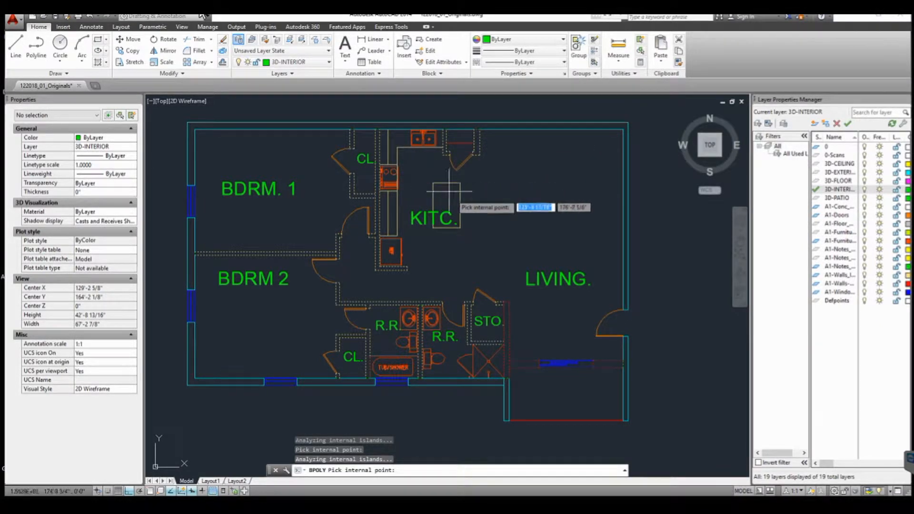
{"action": "scroll", "coordinate": [493, 305], "scroll_direction": "up", "scroll_amount": 4}
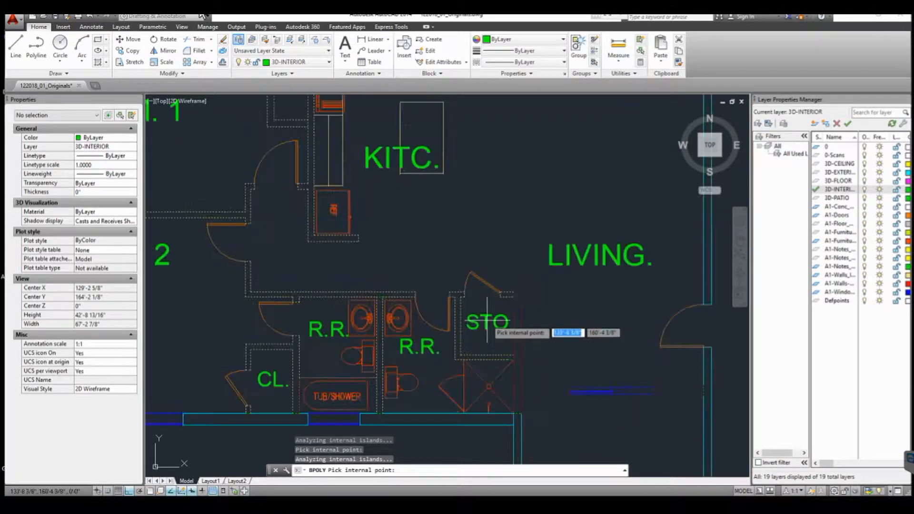
{"action": "scroll", "coordinate": [515, 298], "scroll_direction": "down", "scroll_amount": 4}
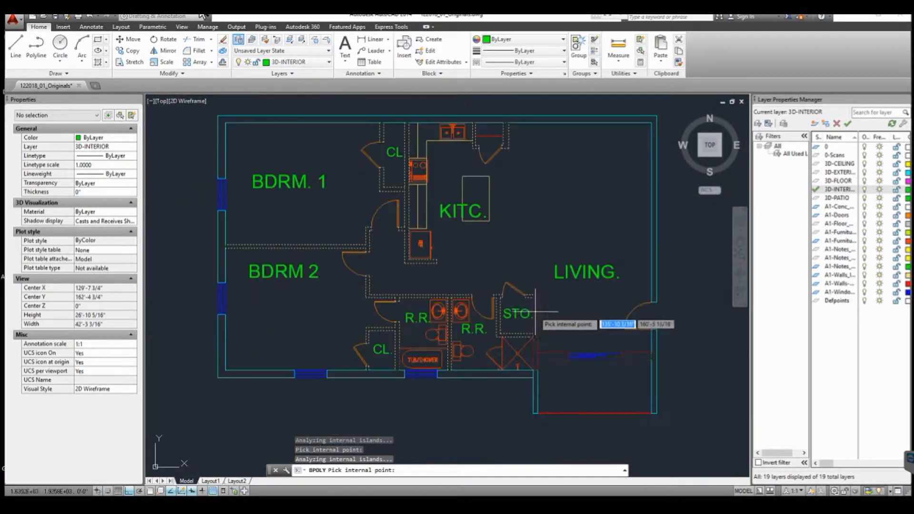
{"action": "scroll", "coordinate": [397, 324], "scroll_direction": "up", "scroll_amount": 4}
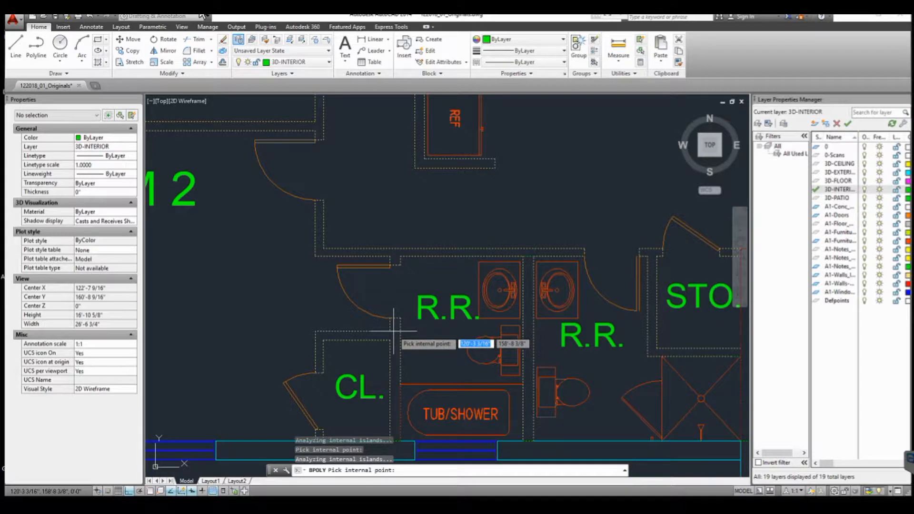
{"action": "scroll", "coordinate": [393, 331], "scroll_direction": "down", "scroll_amount": 5}
{"action": "scroll", "coordinate": [513, 303], "scroll_direction": "up", "scroll_amount": 1}
{"action": "scroll", "coordinate": [433, 241], "scroll_direction": "up", "scroll_amount": 4}
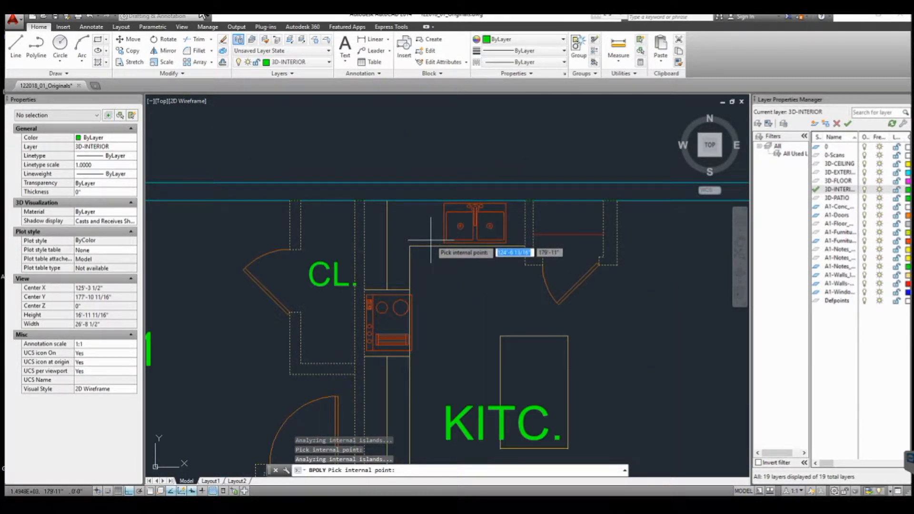
{"action": "scroll", "coordinate": [431, 240], "scroll_direction": "down", "scroll_amount": 7}
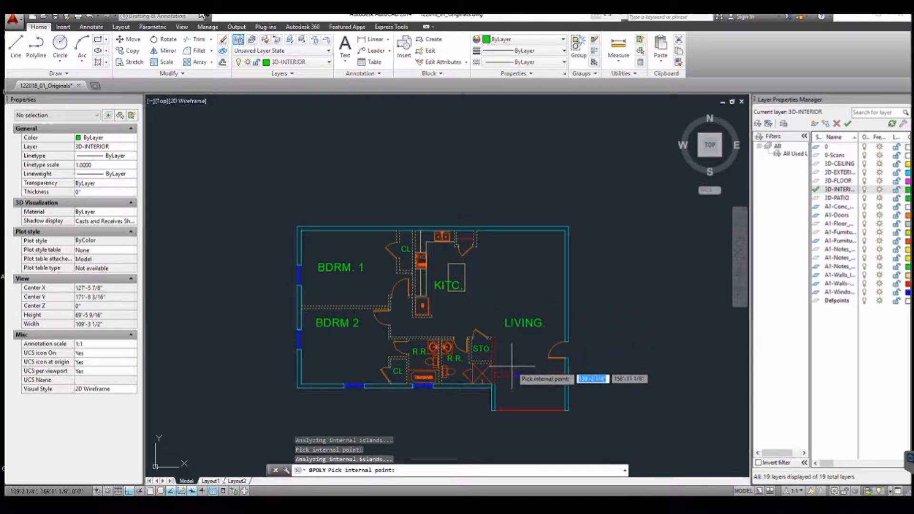
{"action": "mouse_move", "coordinate": [512, 347]}
{"action": "middle_mouse_down"}
{"action": "mouse_move", "coordinate": [523, 313]}
{"action": "mouse_move", "coordinate": [510, 327]}
{"action": "middle_mouse_up"}
{"action": "scroll", "coordinate": [462, 298], "scroll_direction": "up", "scroll_amount": 2}
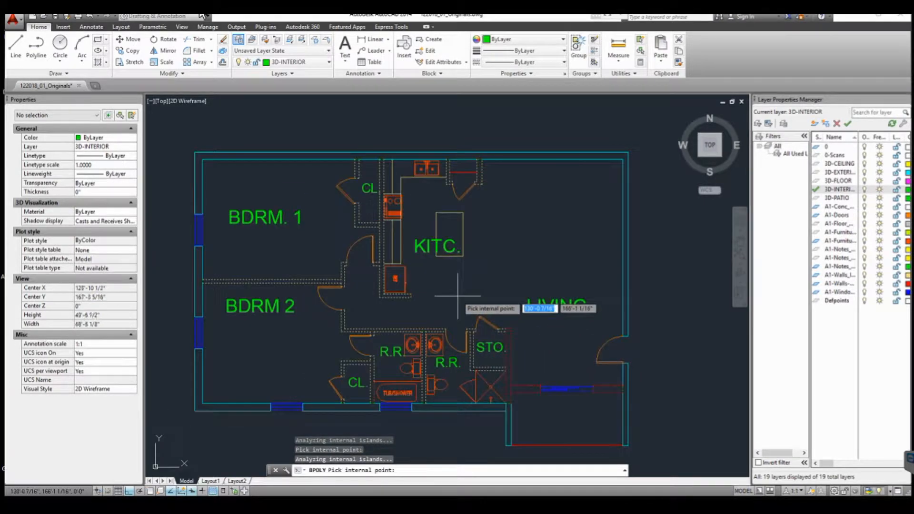
{"action": "scroll", "coordinate": [458, 295], "scroll_direction": "up", "scroll_amount": 2}
{"action": "key", "text": "Return"}
{"action": "scroll", "coordinate": [462, 285], "scroll_direction": "down", "scroll_amount": 4}
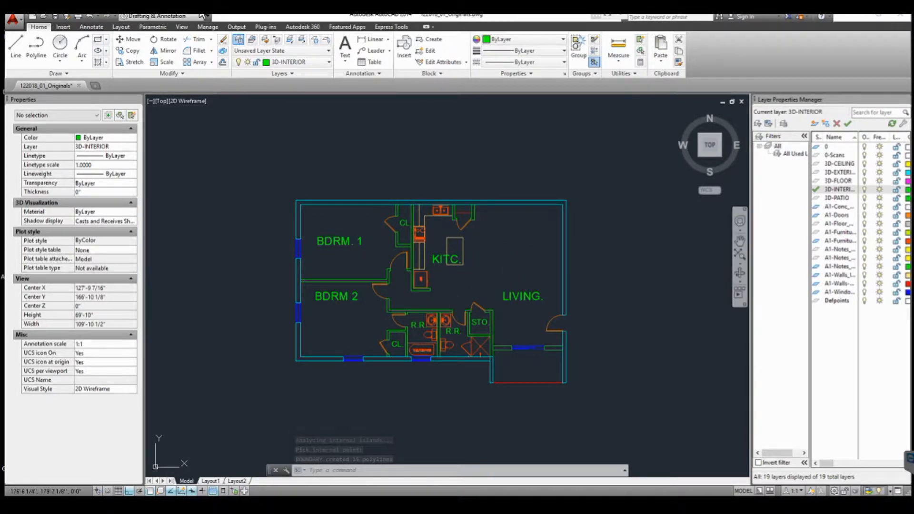
- Make 3D-CEILING the current layer and start a polyline at the building's top-left outer corner
{"action": "double_click", "coordinate": [839, 164]}
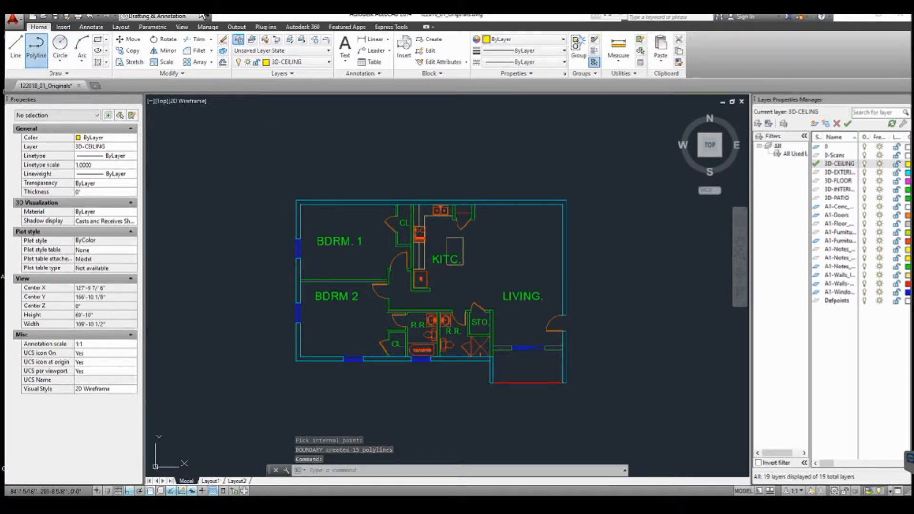
{"action": "left_click", "coordinate": [36, 45]}
{"action": "scroll", "coordinate": [305, 215], "scroll_direction": "up", "scroll_amount": 2}
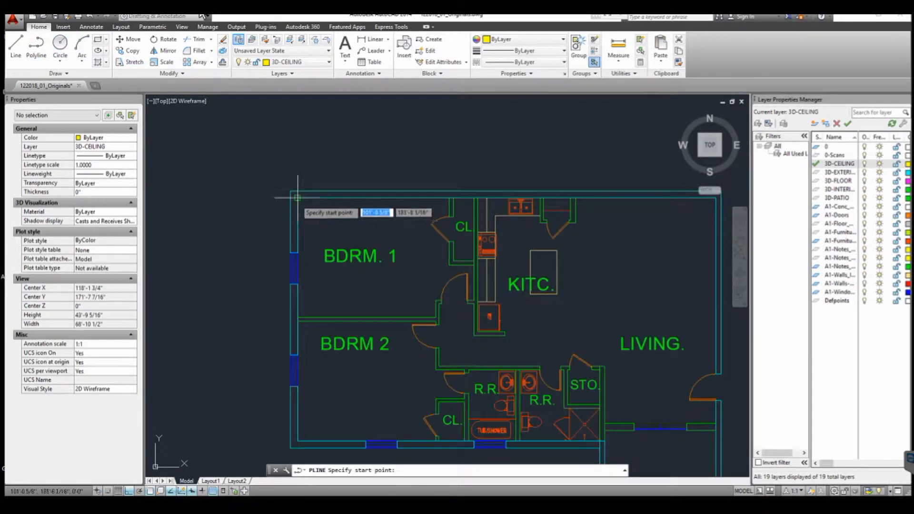
{"action": "left_click", "coordinate": [297, 198]}
- Continue the ceiling polyline around the building's inner wall corners, including the patio notch, and close it
{"action": "scroll", "coordinate": [298, 198], "scroll_direction": "down", "scroll_amount": 2}
{"action": "scroll", "coordinate": [505, 209], "scroll_direction": "up", "scroll_amount": 2}
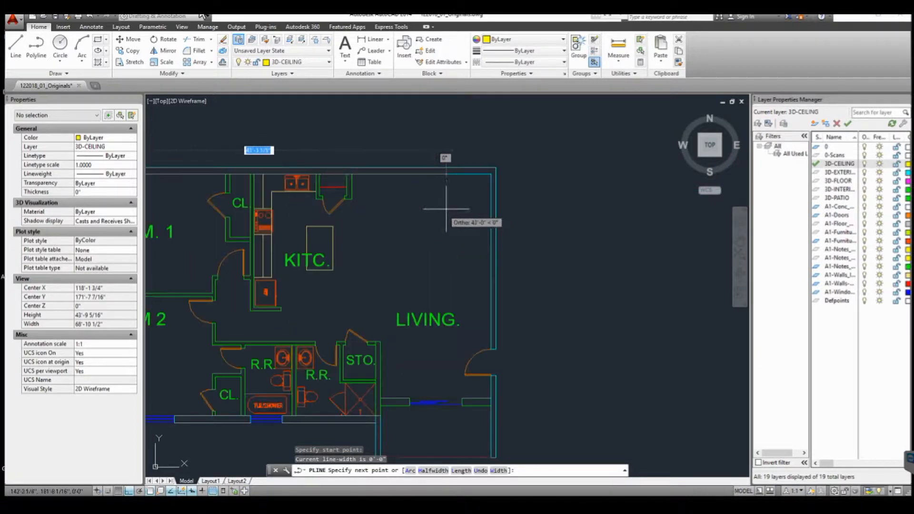
{"action": "left_click", "coordinate": [492, 174]}
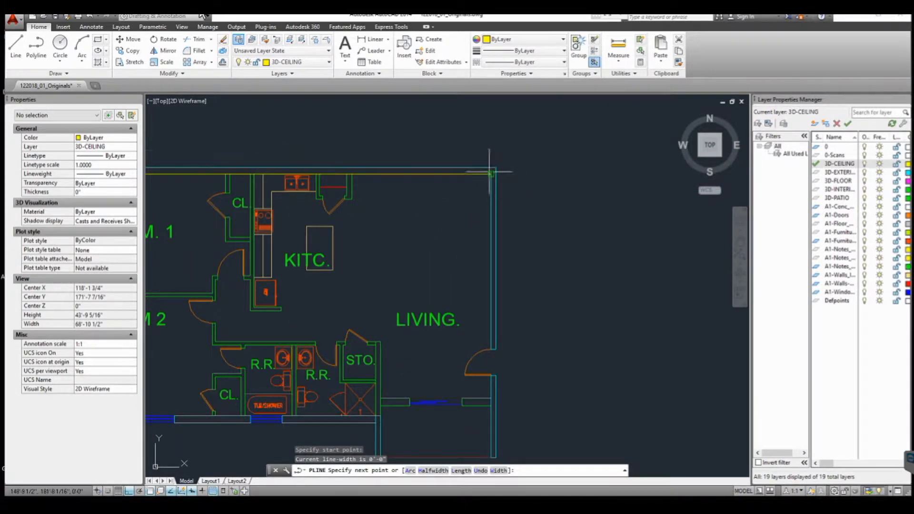
{"action": "scroll", "coordinate": [493, 176], "scroll_direction": "down", "scroll_amount": 4}
{"action": "scroll", "coordinate": [504, 230], "scroll_direction": "up", "scroll_amount": 4}
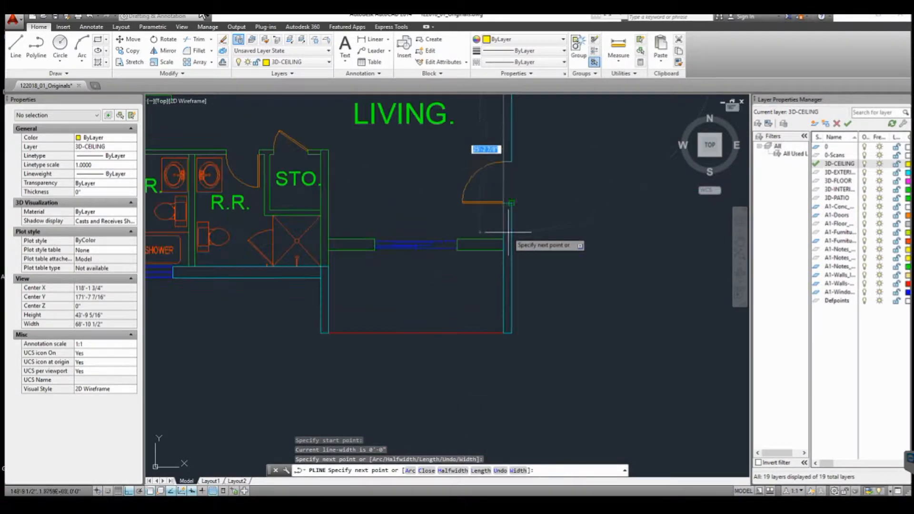
{"action": "scroll", "coordinate": [501, 229], "scroll_direction": "up", "scroll_amount": 2}
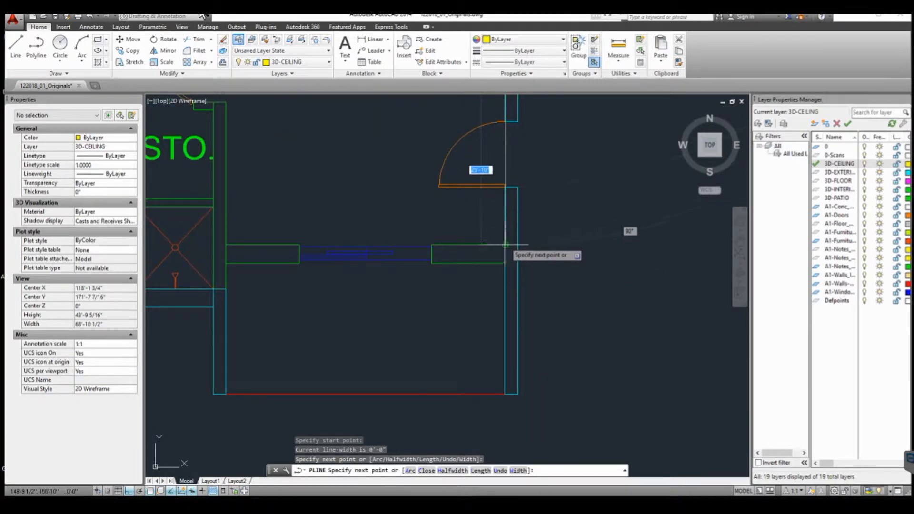
{"action": "left_click", "coordinate": [503, 246]}
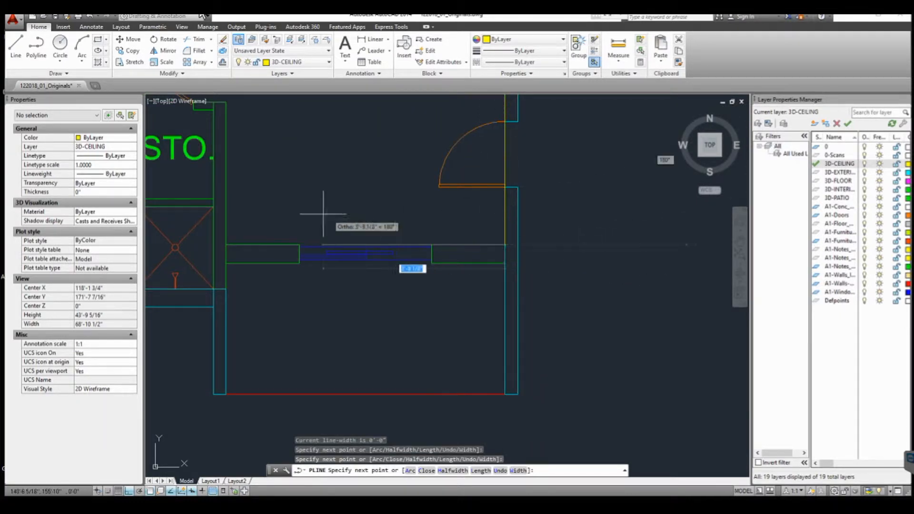
{"action": "left_click", "coordinate": [225, 245]}
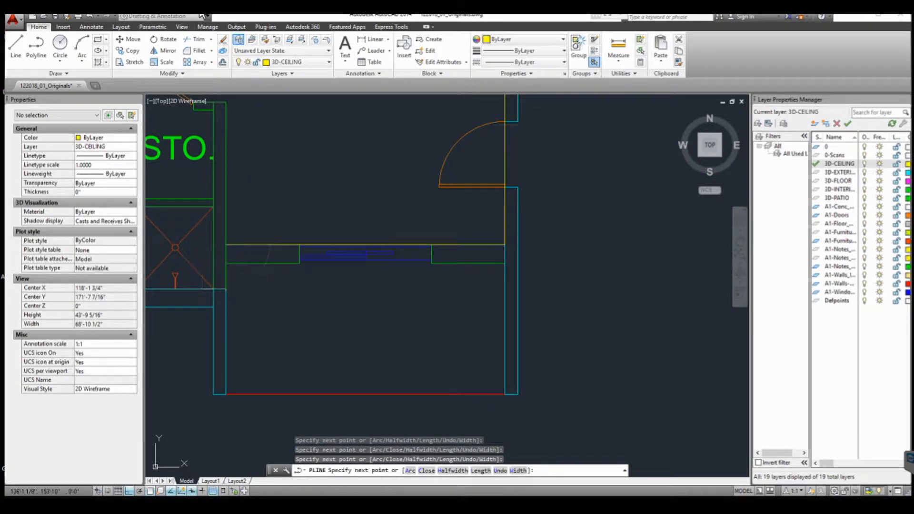
{"action": "scroll", "coordinate": [334, 304], "scroll_direction": "down", "scroll_amount": 5}
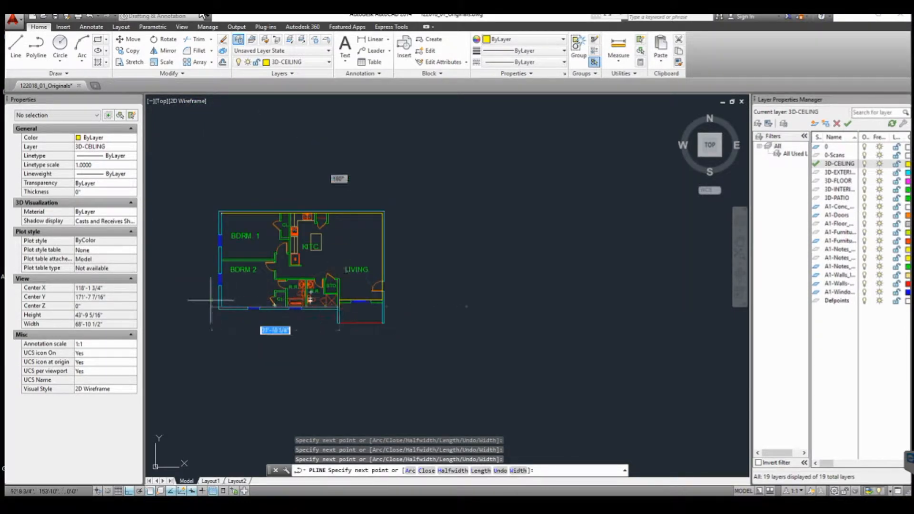
{"action": "scroll", "coordinate": [211, 300], "scroll_direction": "up", "scroll_amount": 5}
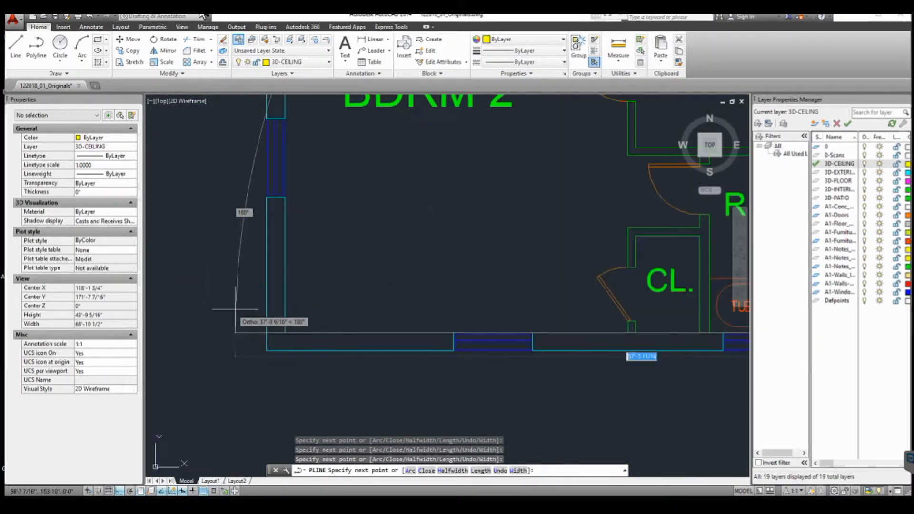
{"action": "left_click", "coordinate": [284, 332]}
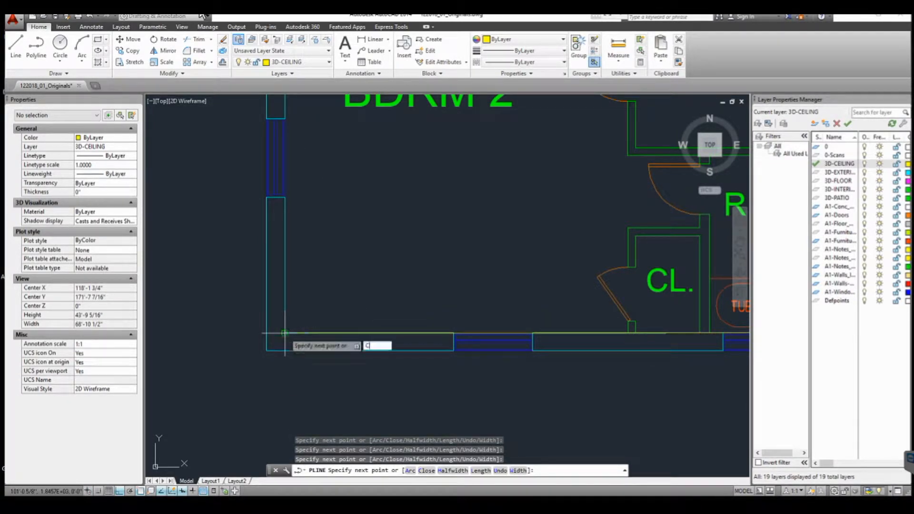
{"action": "type", "text": "C"}
{"action": "key", "text": "Return"}
- Make 3D-FLOOR the current layer and start a polyline at the building's top-left inner corner
{"action": "scroll", "coordinate": [286, 332], "scroll_direction": "down", "scroll_amount": 8}
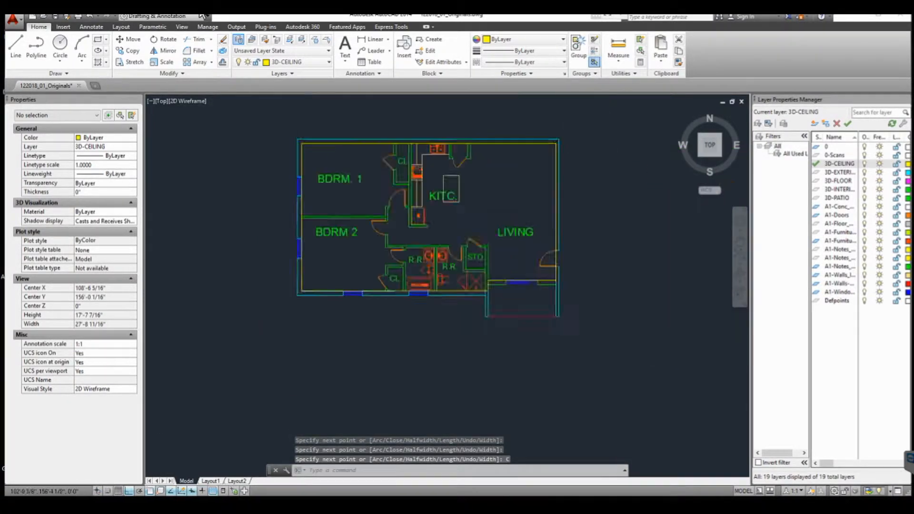
{"action": "scroll", "coordinate": [338, 169], "scroll_direction": "up", "scroll_amount": 2}
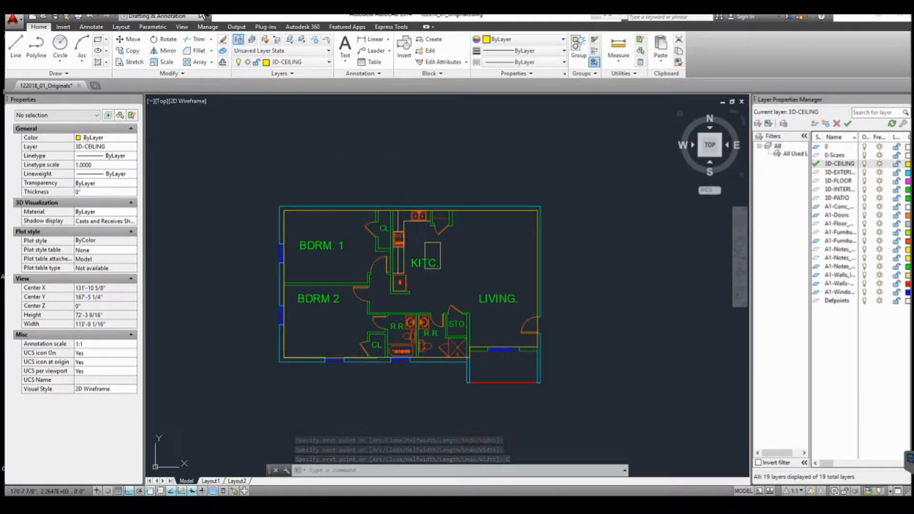
{"action": "left_click", "coordinate": [839, 180]}
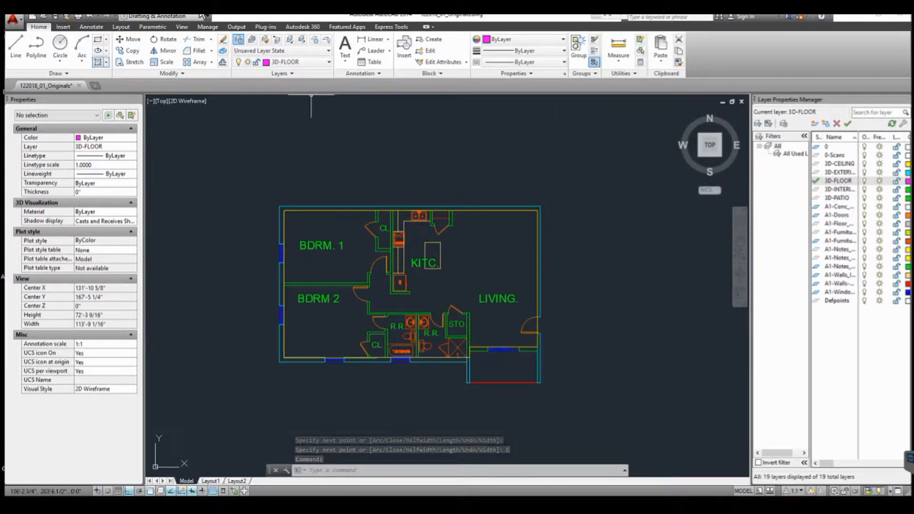
{"action": "left_click", "coordinate": [36, 46]}
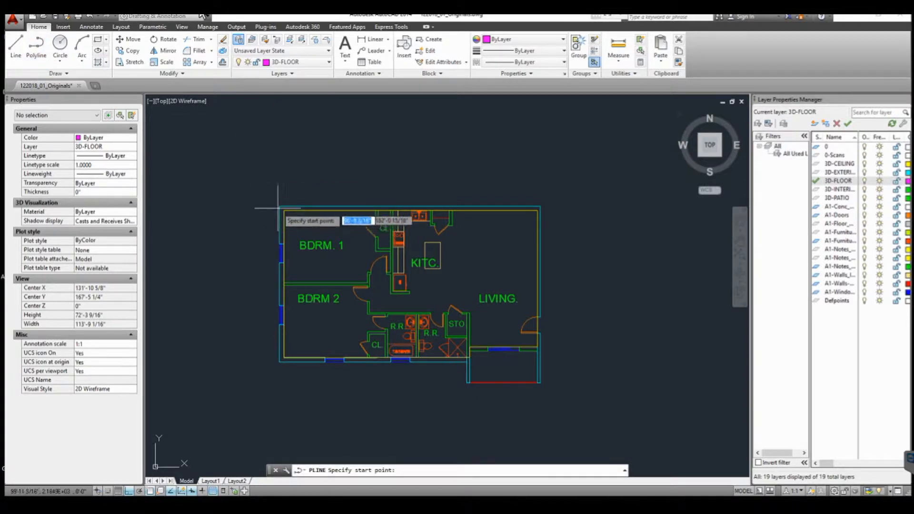
{"action": "scroll", "coordinate": [286, 212], "scroll_direction": "up", "scroll_amount": 4}
{"action": "scroll", "coordinate": [286, 212], "scroll_direction": "up", "scroll_amount": 2}
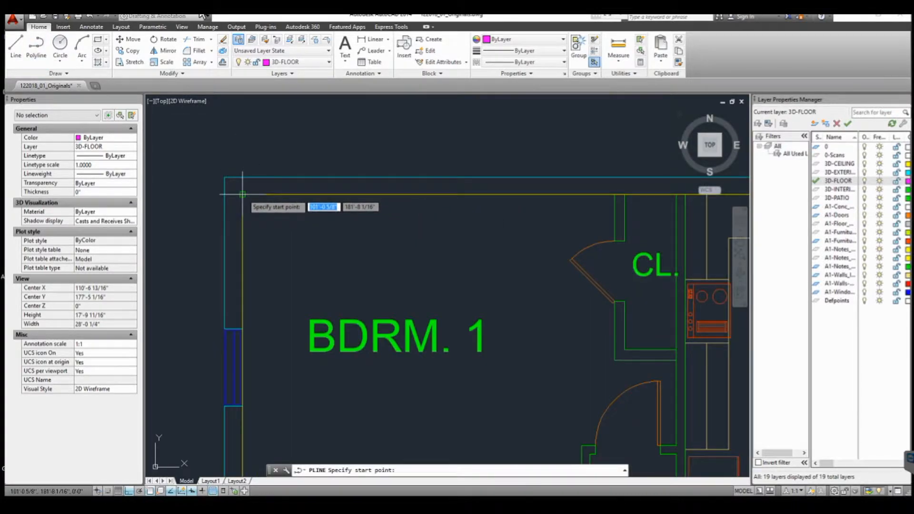
{"action": "left_click", "coordinate": [242, 194]}
- Continue the floor polyline through the top-right, patio notch and bottom-left corners and finish it
{"action": "scroll", "coordinate": [243, 205], "scroll_direction": "down", "scroll_amount": 3}
{"action": "scroll", "coordinate": [491, 207], "scroll_direction": "up", "scroll_amount": 3}
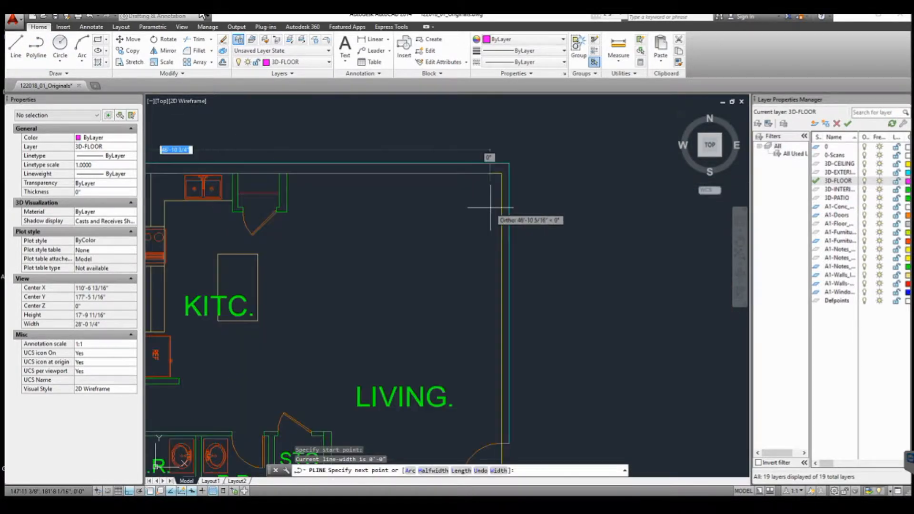
{"action": "left_click", "coordinate": [502, 173]}
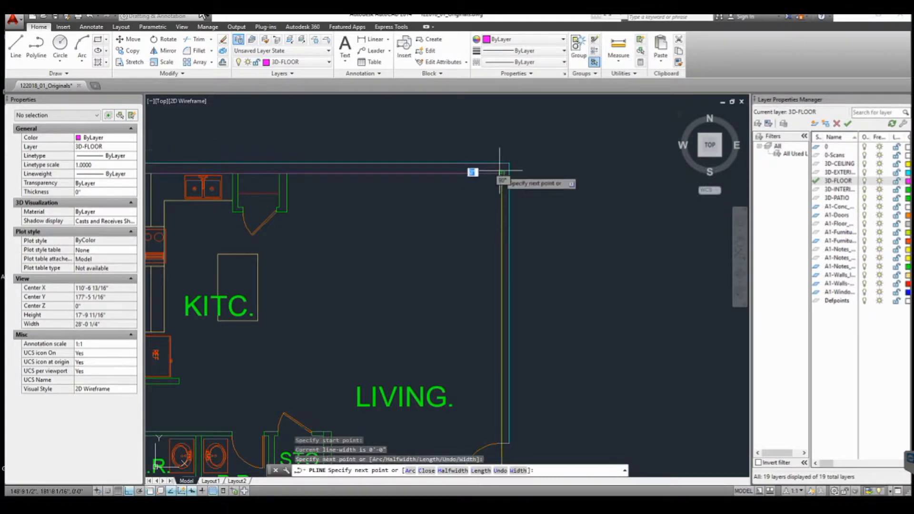
{"action": "scroll", "coordinate": [502, 174], "scroll_direction": "down", "scroll_amount": 3}
{"action": "scroll", "coordinate": [496, 286], "scroll_direction": "up", "scroll_amount": 4}
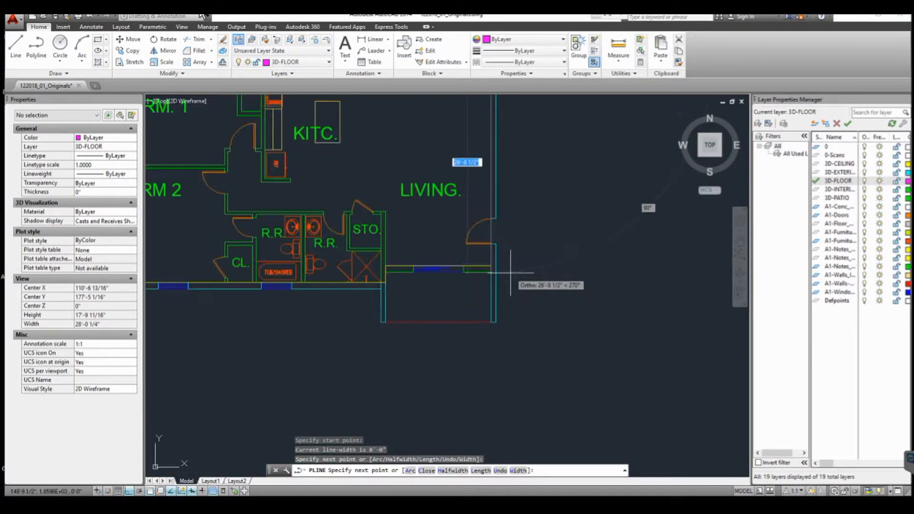
{"action": "scroll", "coordinate": [505, 269], "scroll_direction": "up", "scroll_amount": 2}
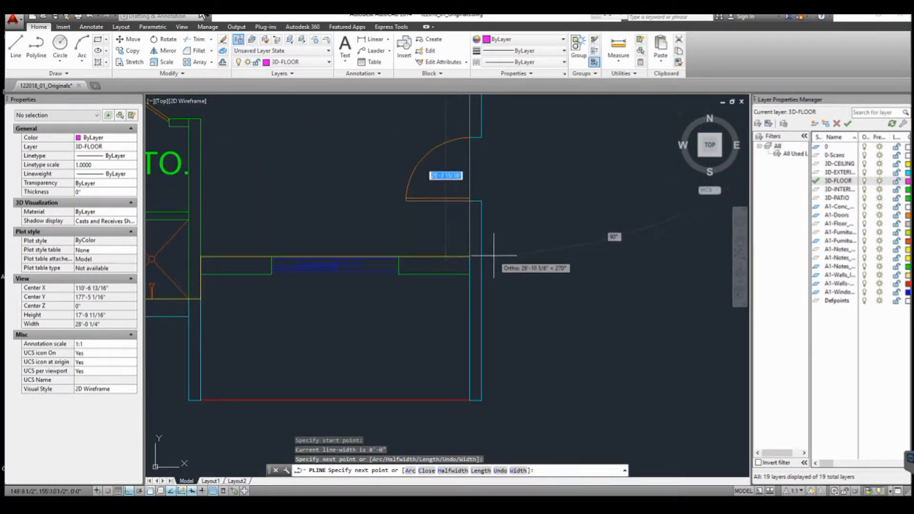
{"action": "left_click", "coordinate": [469, 257]}
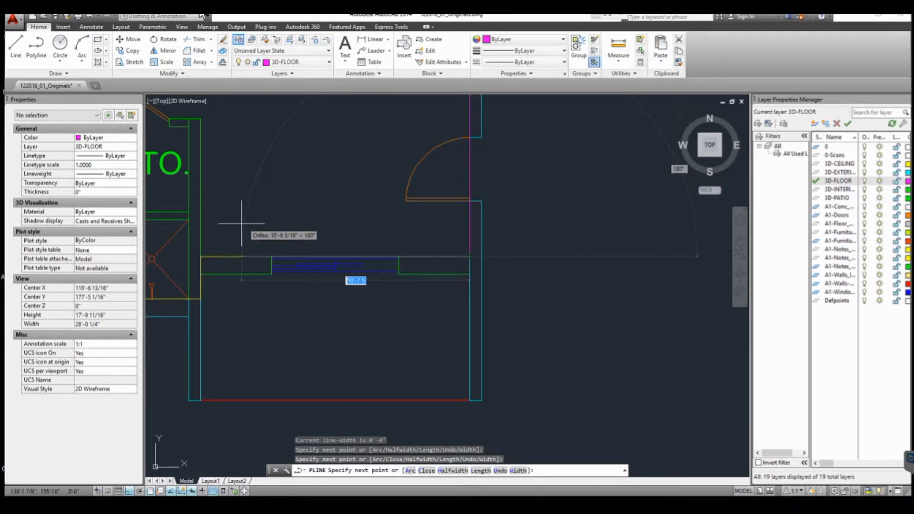
{"action": "left_click", "coordinate": [200, 257]}
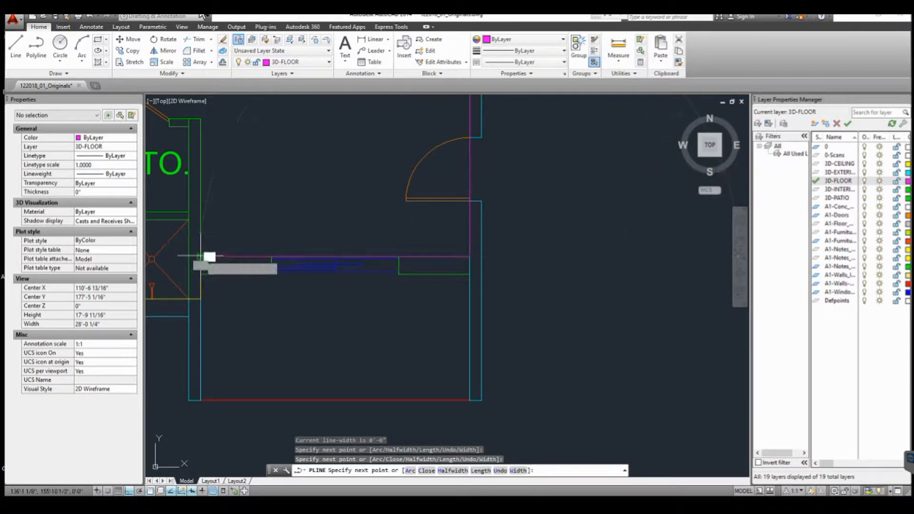
{"action": "scroll", "coordinate": [246, 313], "scroll_direction": "down", "scroll_amount": 5}
{"action": "scroll", "coordinate": [246, 313], "scroll_direction": "up", "scroll_amount": 6}
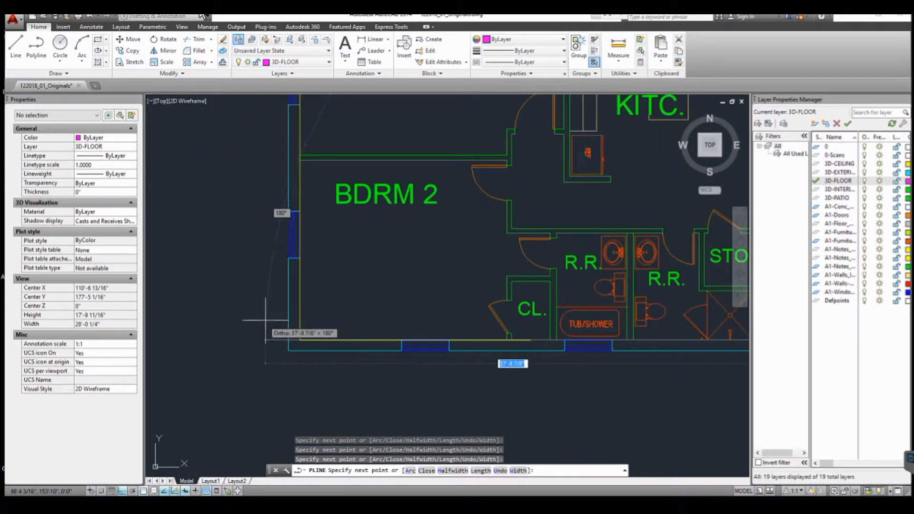
{"action": "left_click", "coordinate": [300, 340]}
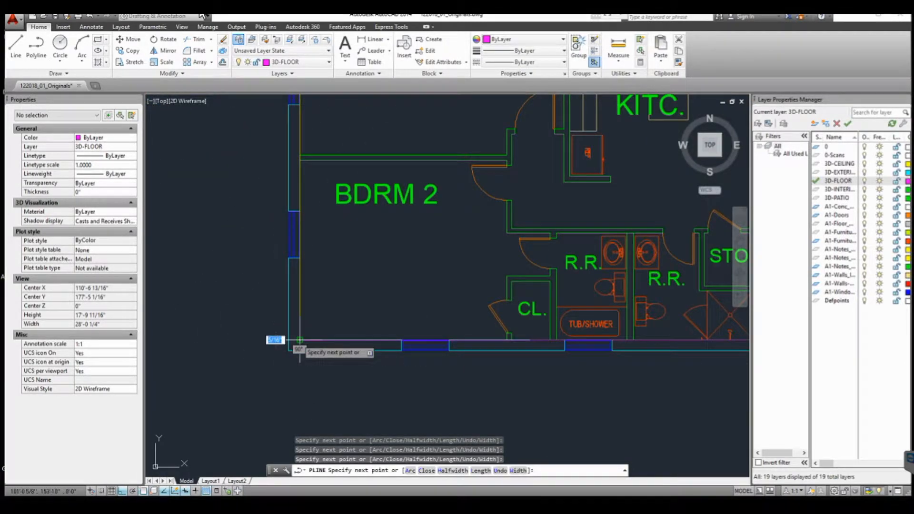
{"action": "key", "text": "Return"}
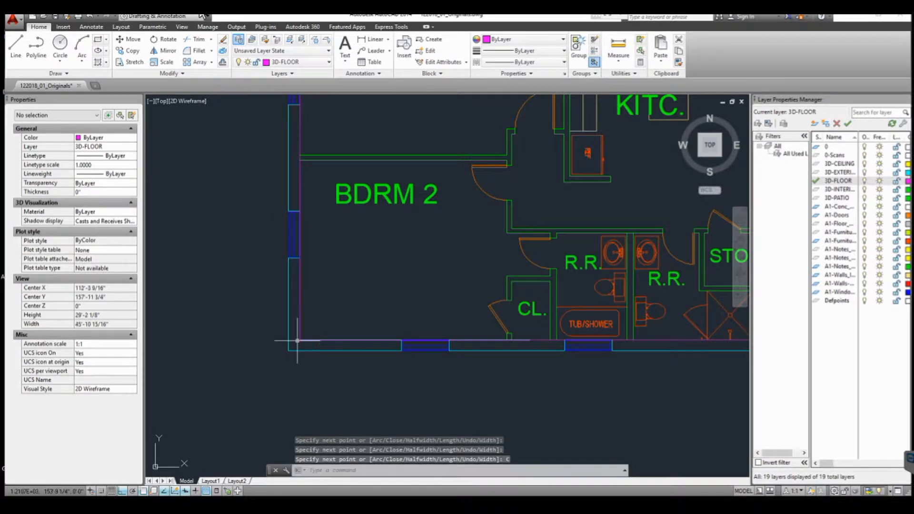
- Make 3D-PATIO the current layer
{"action": "scroll", "coordinate": [357, 239], "scroll_direction": "down", "scroll_amount": 4}
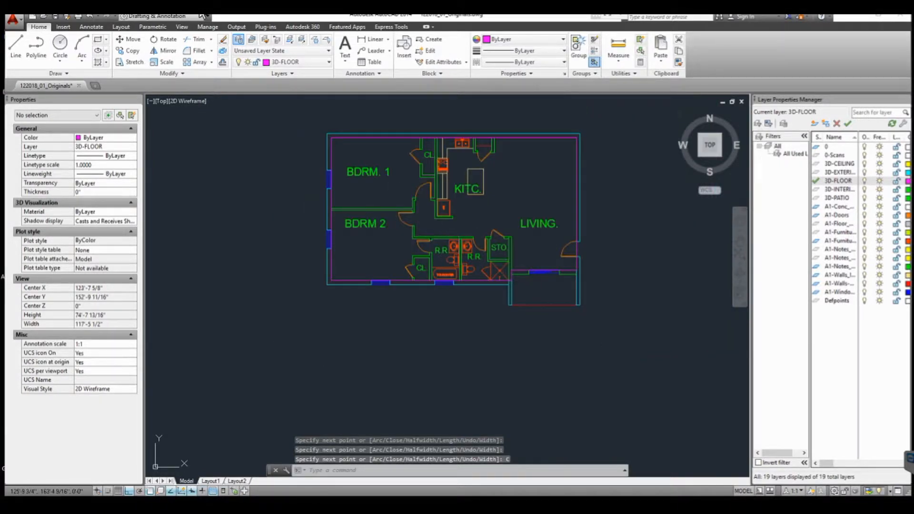
{"action": "middle_click_drag", "start_coordinate": [458, 232], "coordinate": [357, 236]}
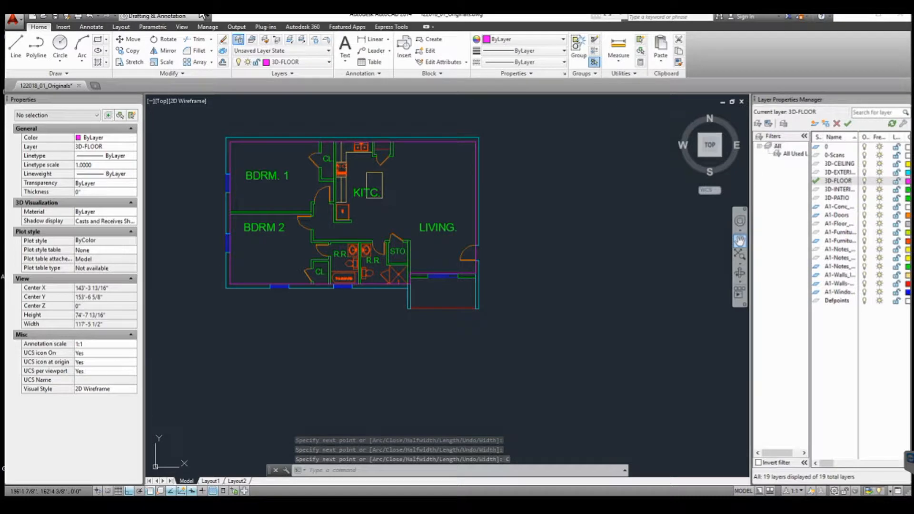
{"action": "double_click", "coordinate": [837, 198]}
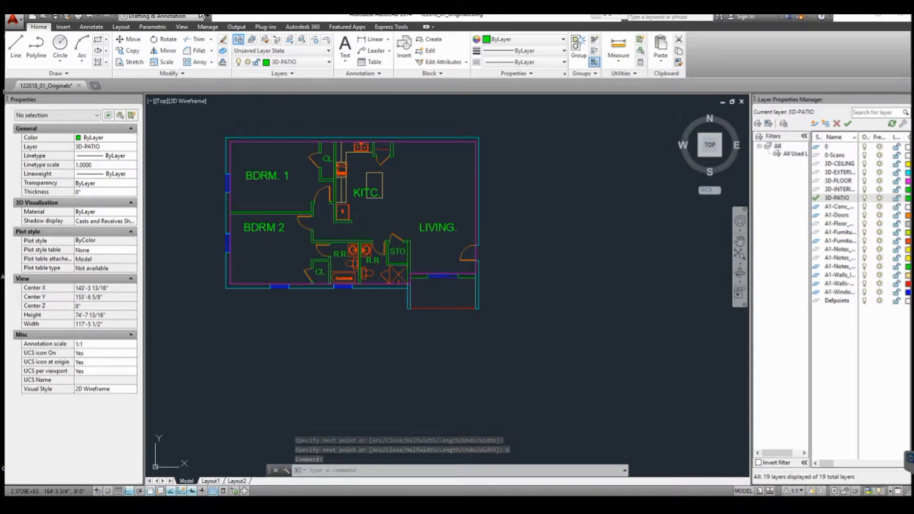
{"action": "left_click", "coordinate": [36, 45]}
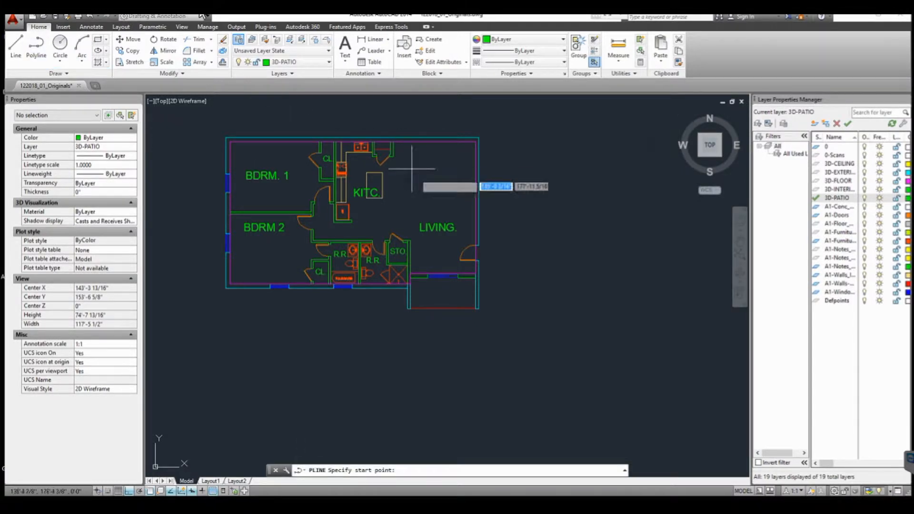
{"action": "scroll", "coordinate": [424, 299], "scroll_direction": "up", "scroll_amount": 6}
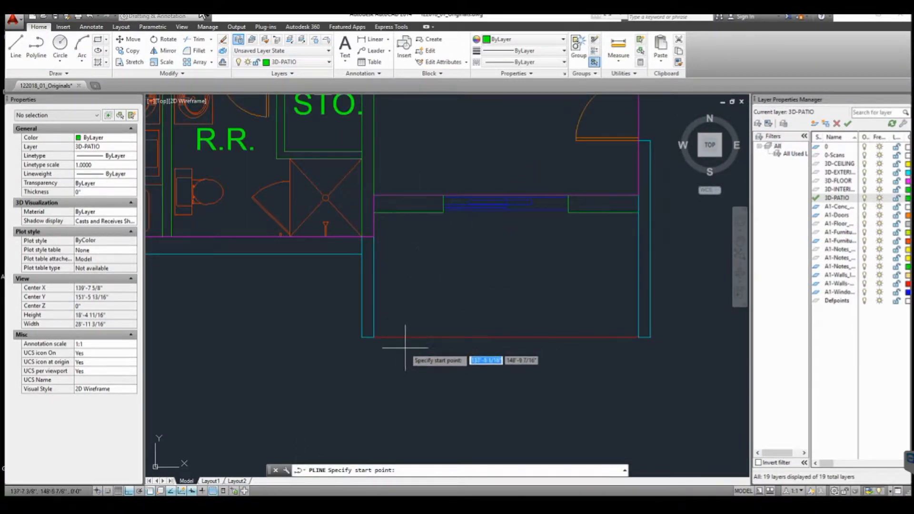
{"action": "key", "text": "Escape"}
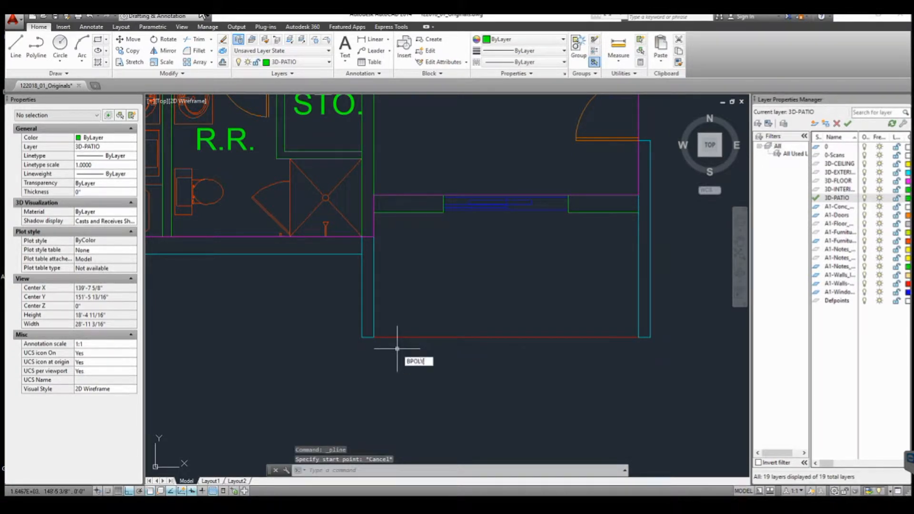
- Run BPOLY and pick a point inside the patio to create its boundary polyline on 3D-PATIO
{"action": "type", "text": "bpoly"}
{"action": "key", "text": "Return"}
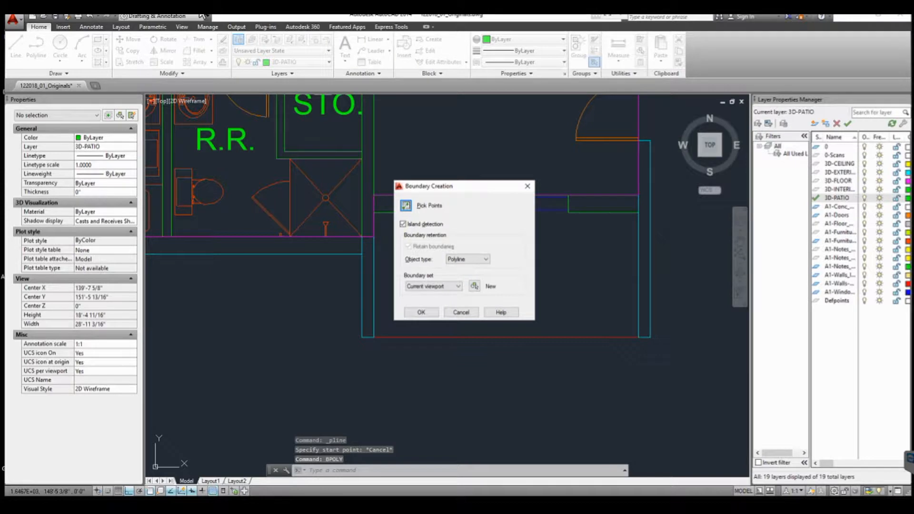
{"action": "left_click", "coordinate": [406, 206]}
{"action": "left_click", "coordinate": [466, 286]}
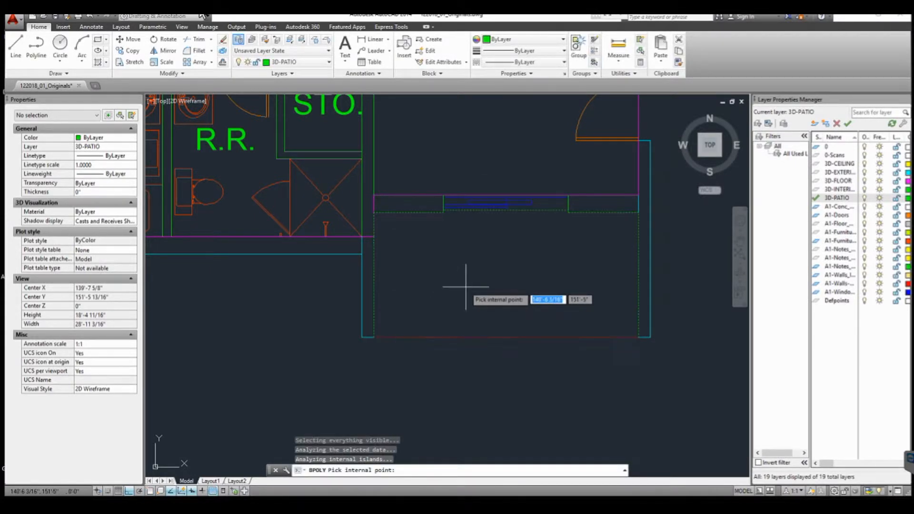
{"action": "key", "text": "Return"}
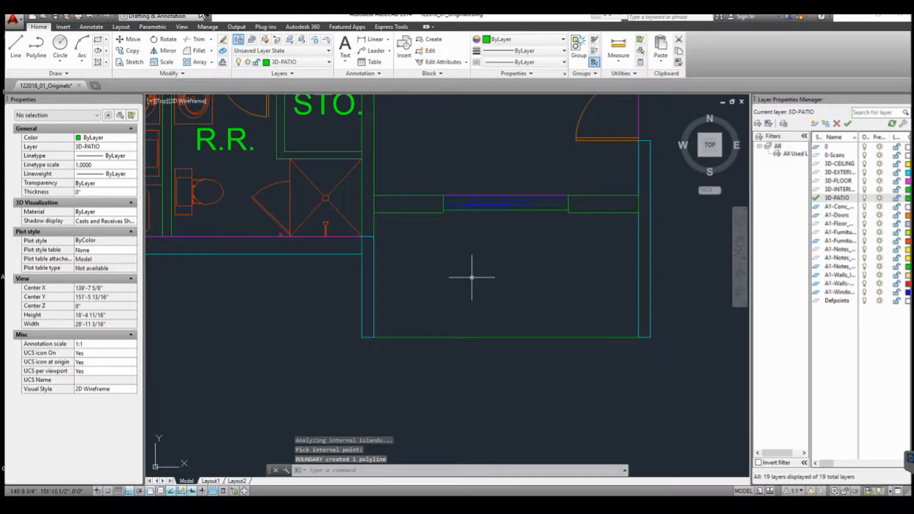
- Zoom to the drawing extents and review the finished outlines across the floor plan
{"action": "type", "text": "z"}
{"action": "key", "text": "Return"}
{"action": "type", "text": "E"}
{"action": "key", "text": "Return"}
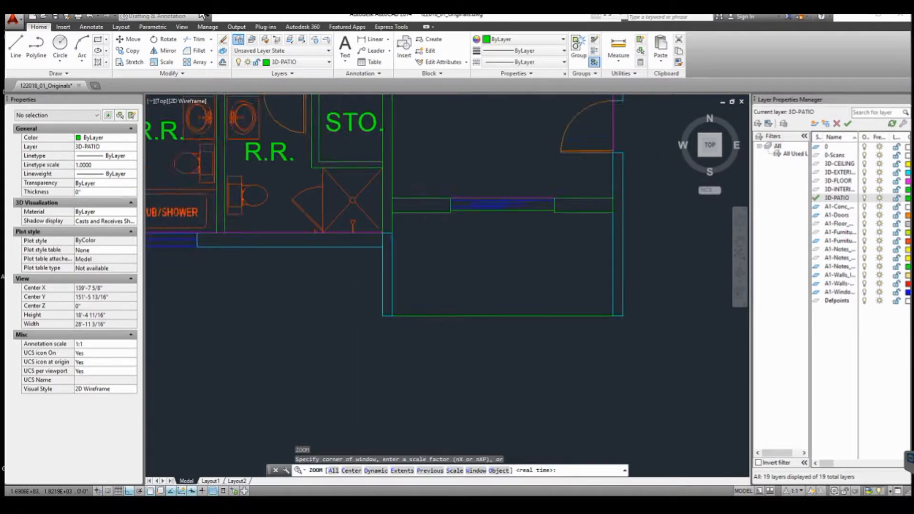
{"action": "middle_click_drag", "start_coordinate": [474, 136], "coordinate": [473, 249]}
{"action": "scroll", "coordinate": [471, 266], "scroll_direction": "up", "scroll_amount": 4}
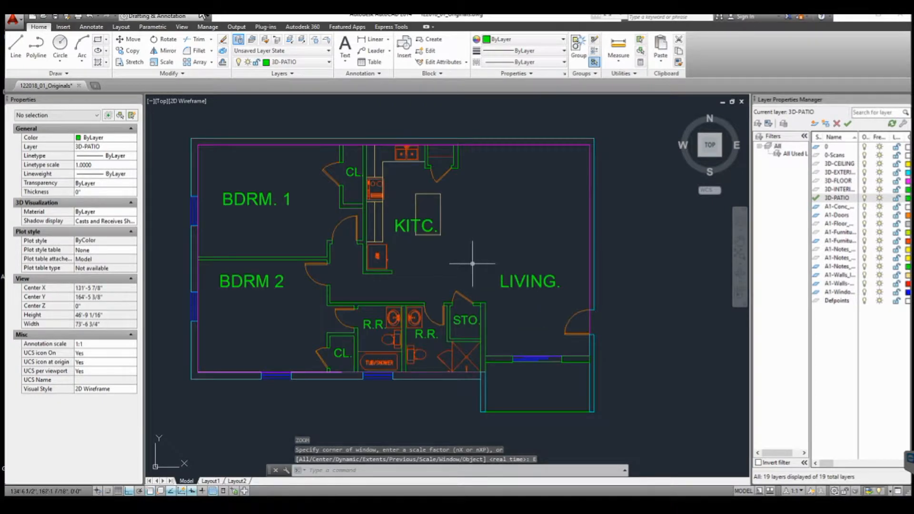
{"action": "middle_click_drag", "start_coordinate": [471, 260], "coordinate": [493, 263]}
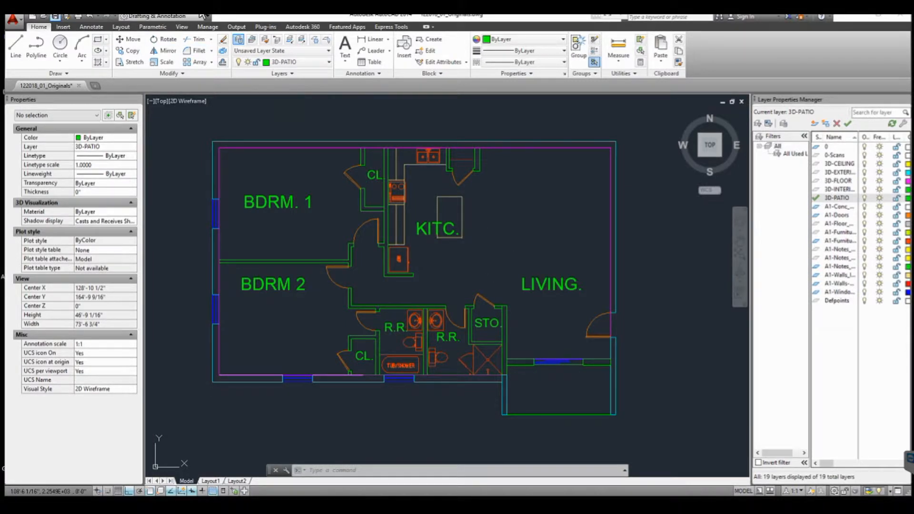
- Save the AutoCAD drawing
{"action": "key", "text": "ctrl+s"}
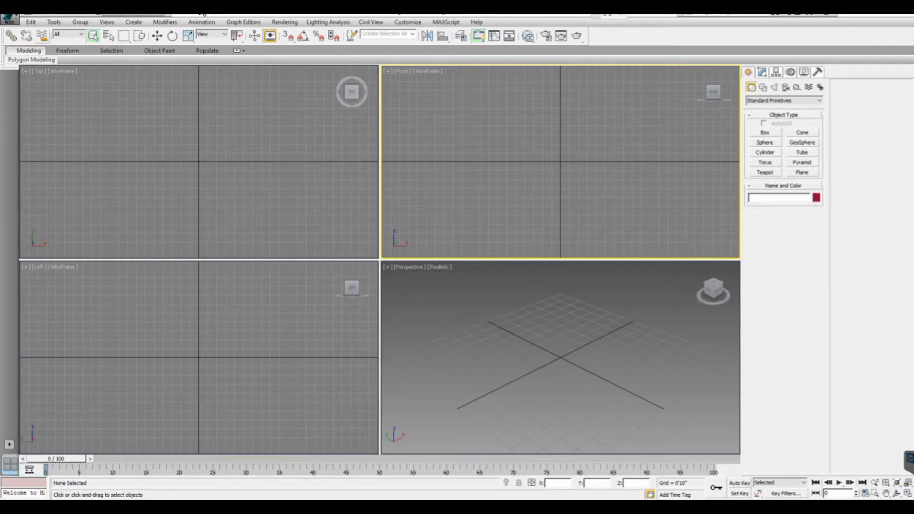
- Switch to 3ds Max and import 122018_01_Originals.dwg from the Dropbox MCADE Video Beginners Series folder
{"action": "left_click", "coordinate": [10, 19]}
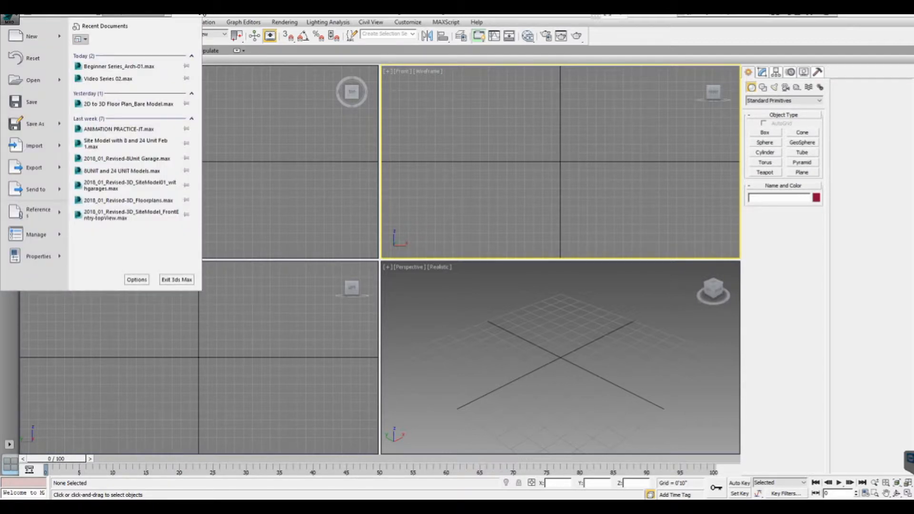
{"action": "left_click", "coordinate": [34, 146]}
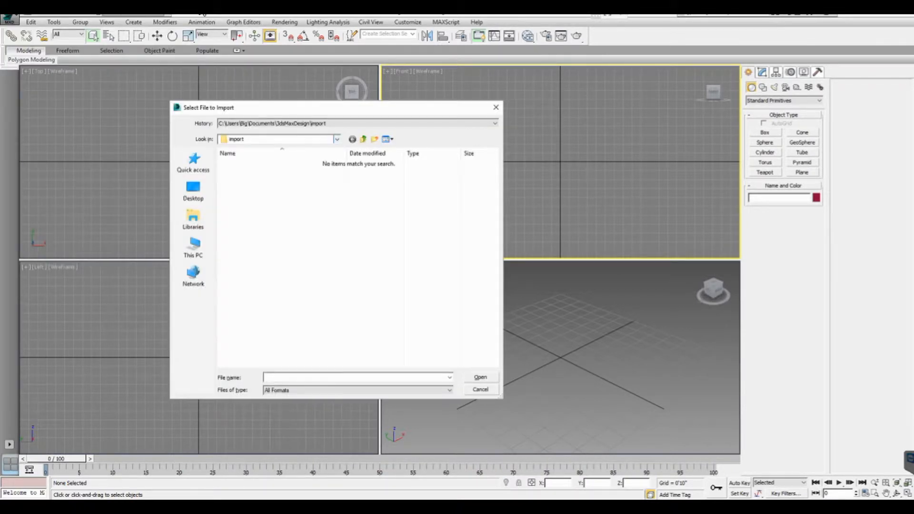
{"action": "left_click", "coordinate": [336, 139]}
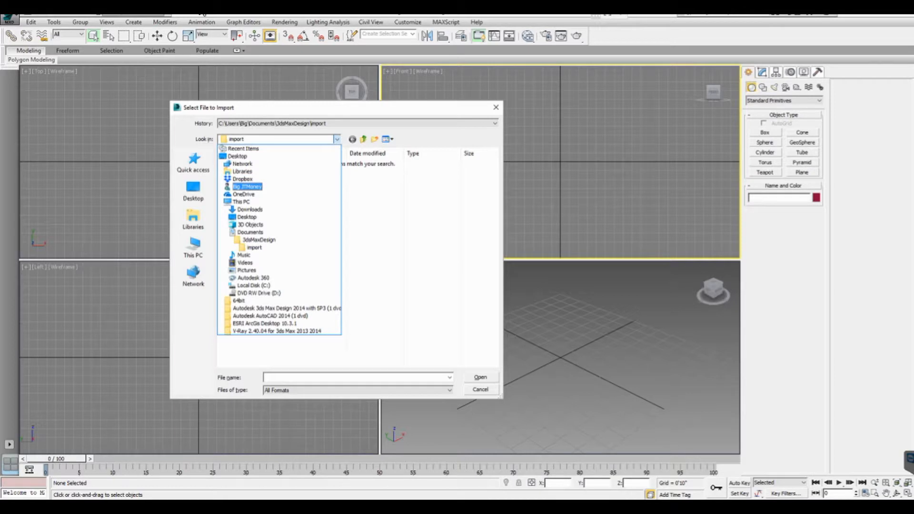
{"action": "left_click", "coordinate": [245, 183]}
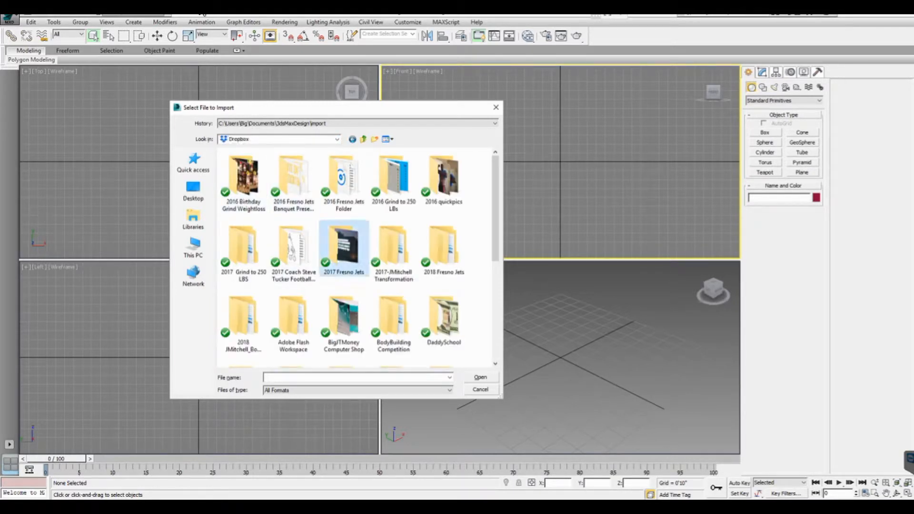
{"action": "scroll", "coordinate": [342, 258], "scroll_direction": "down", "scroll_amount": 5}
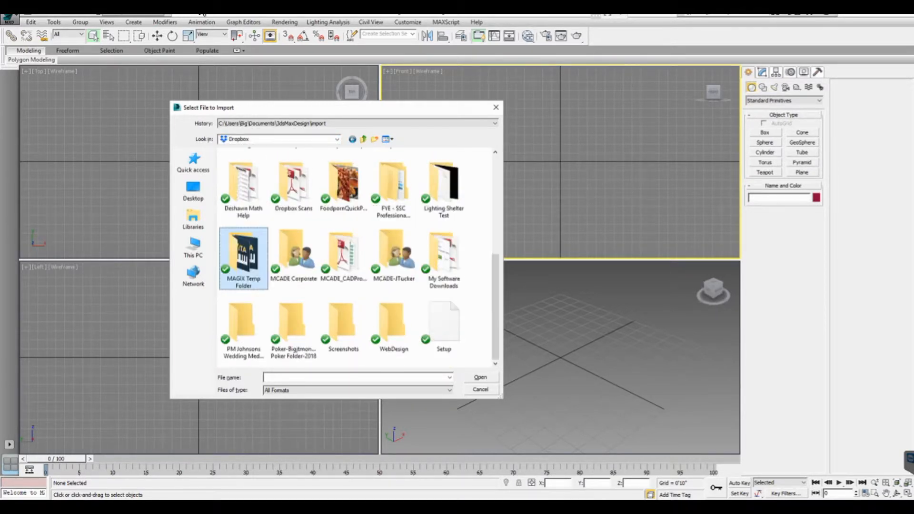
{"action": "double_click", "coordinate": [293, 257]}
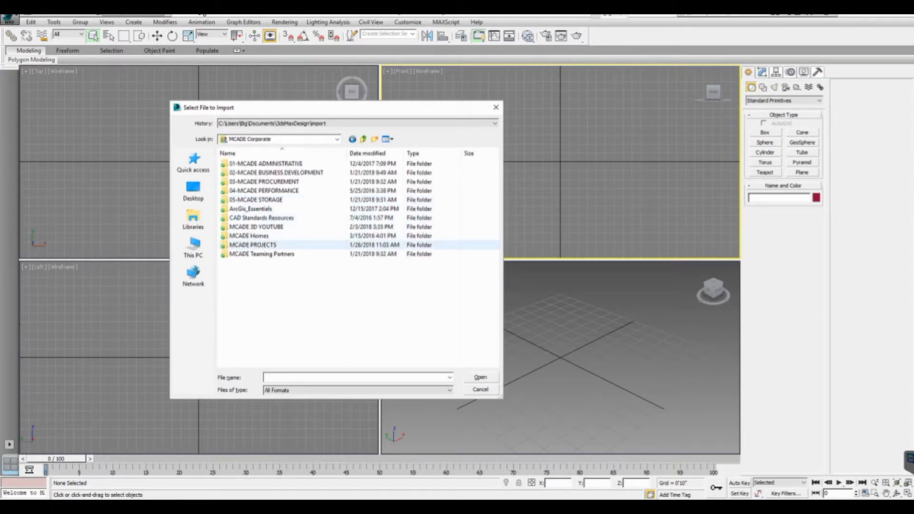
{"action": "double_click", "coordinate": [248, 226]}
{"action": "double_click", "coordinate": [247, 172]}
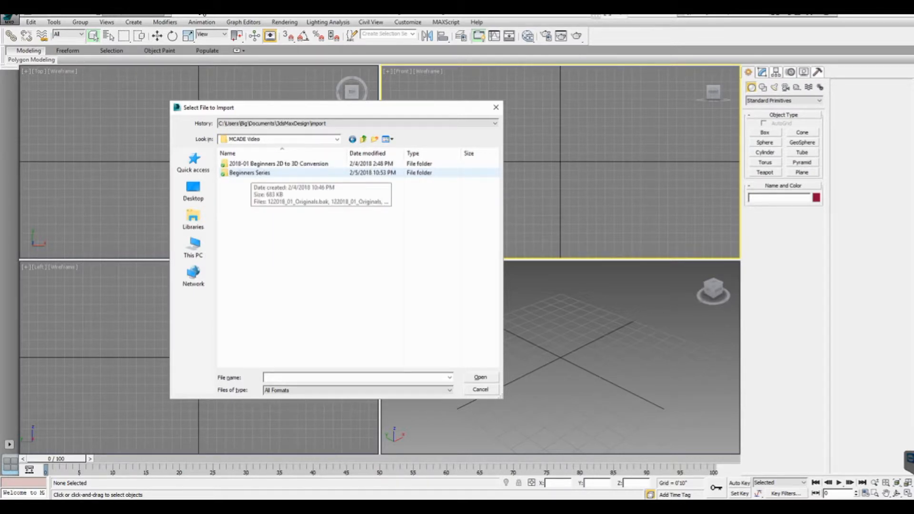
{"action": "double_click", "coordinate": [250, 173]}
{"action": "left_click", "coordinate": [254, 164]}
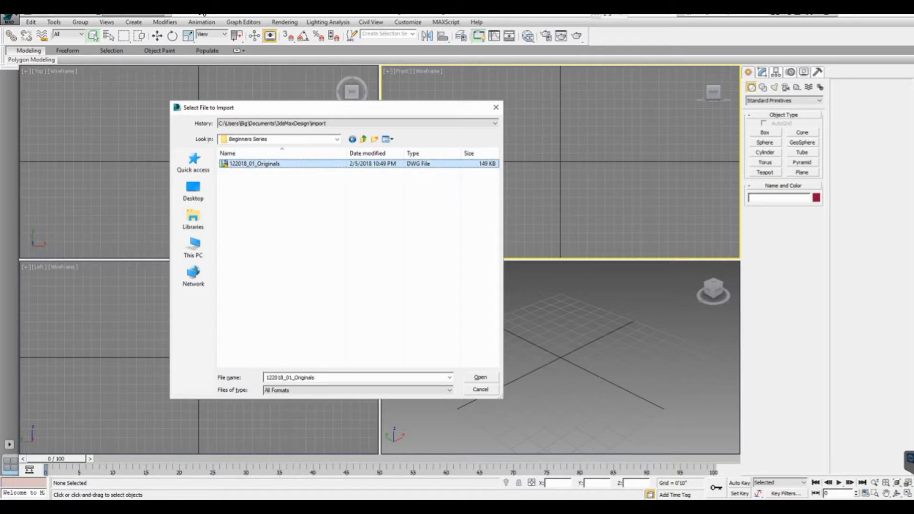
{"action": "left_click", "coordinate": [481, 377]}
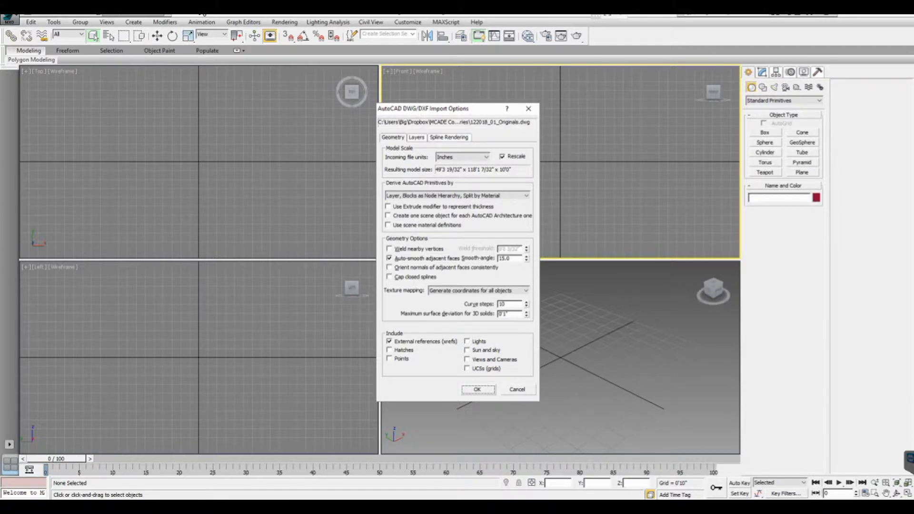
- Limit the import to the 3D-CEILING, 3D-EXTERIOR, 3D-FLOOR, 3D-INTERIOR, 3D-PATIO and A1-Doors layers and confirm
{"action": "left_click", "coordinate": [417, 138]}
{"action": "left_click", "coordinate": [518, 175]}
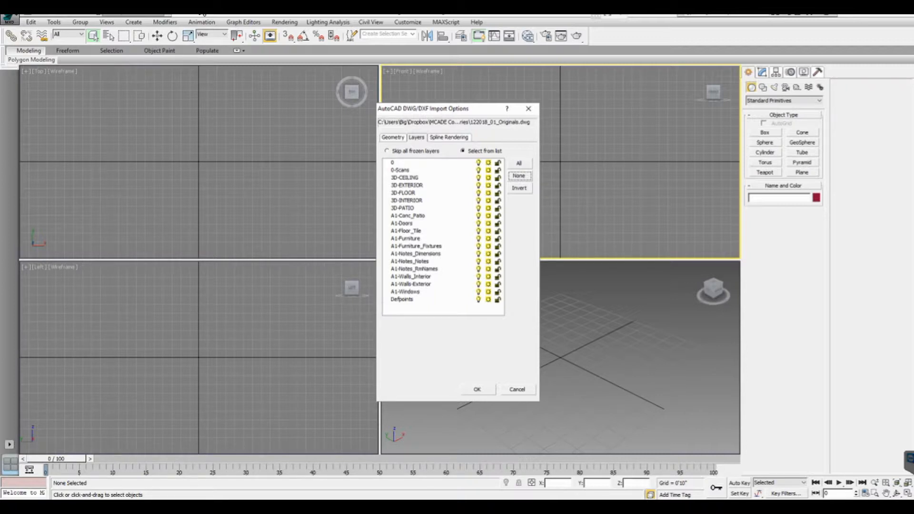
{"action": "left_click", "coordinate": [387, 224]}
{"action": "left_click", "coordinate": [386, 178]}
{"action": "left_click", "coordinate": [387, 186]}
{"action": "left_click", "coordinate": [387, 193]}
{"action": "left_click", "coordinate": [387, 201]}
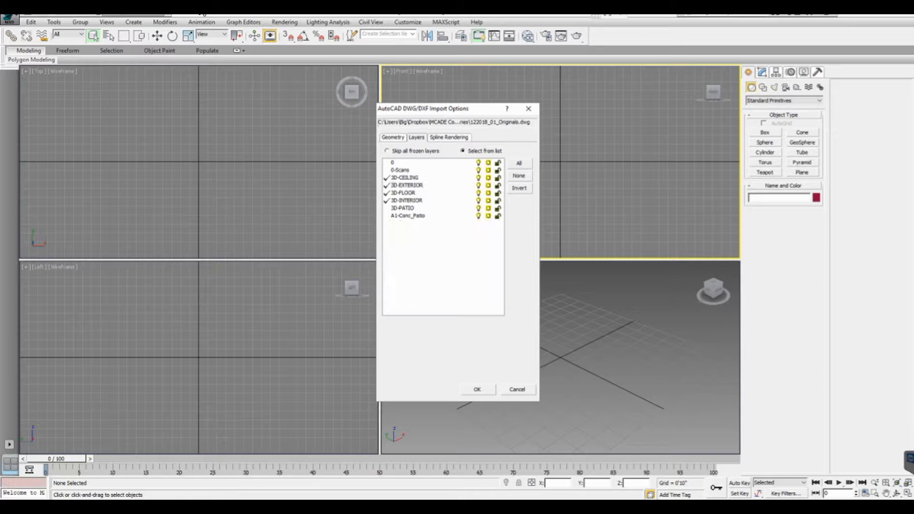
{"action": "left_click", "coordinate": [387, 209]}
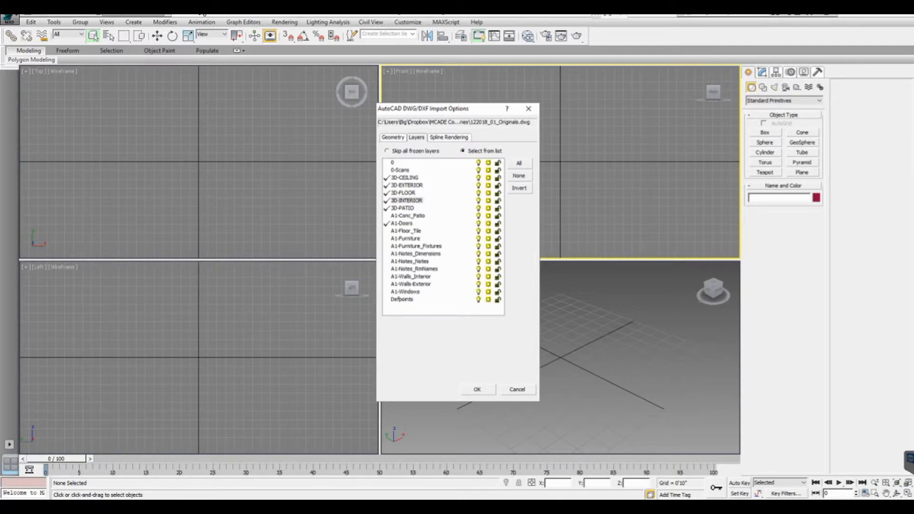
{"action": "left_click", "coordinate": [477, 390]}
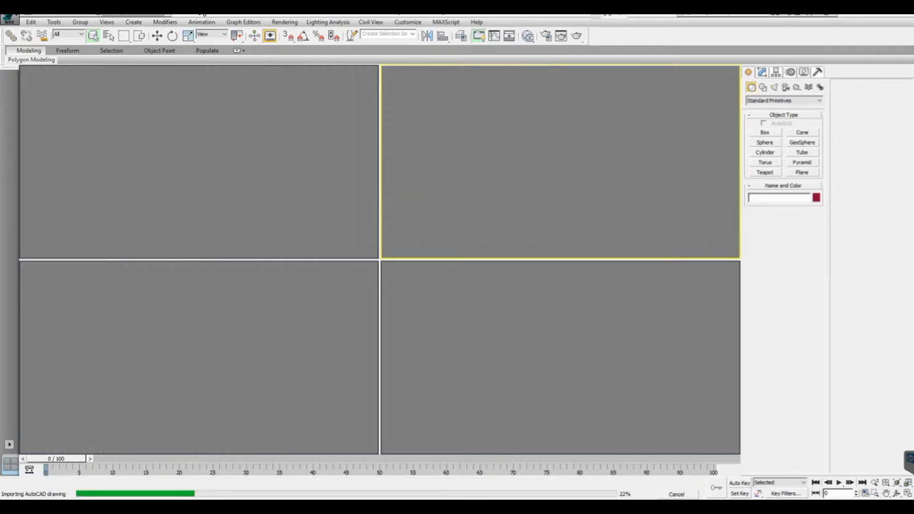
- Frame the imported floor plan in the Top viewport and hide its grid
{"action": "left_click", "coordinate": [267, 143]}
{"action": "scroll", "coordinate": [165, 83], "scroll_direction": "up", "scroll_amount": 5}
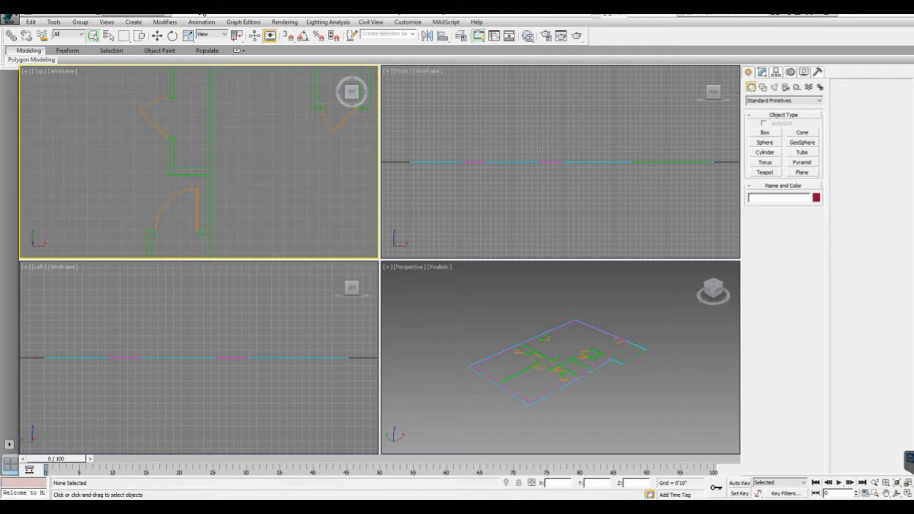
{"action": "scroll", "coordinate": [199, 162], "scroll_direction": "down", "scroll_amount": 3}
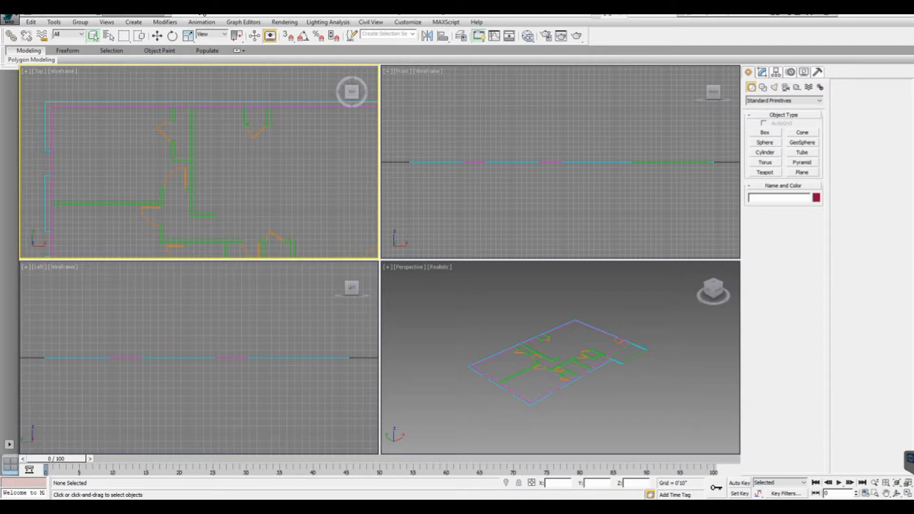
{"action": "scroll", "coordinate": [169, 145], "scroll_direction": "down", "scroll_amount": 2}
{"action": "scroll", "coordinate": [185, 142], "scroll_direction": "up", "scroll_amount": 2}
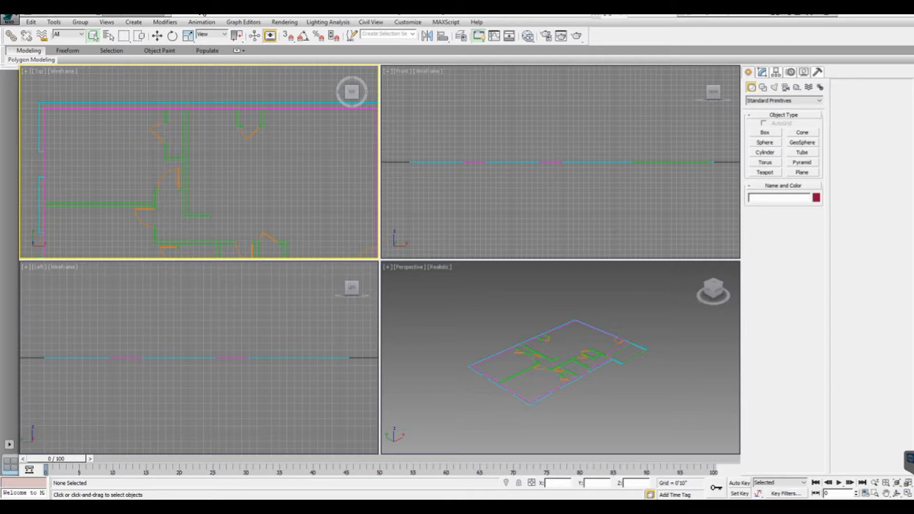
{"action": "scroll", "coordinate": [164, 153], "scroll_direction": "down", "scroll_amount": 2}
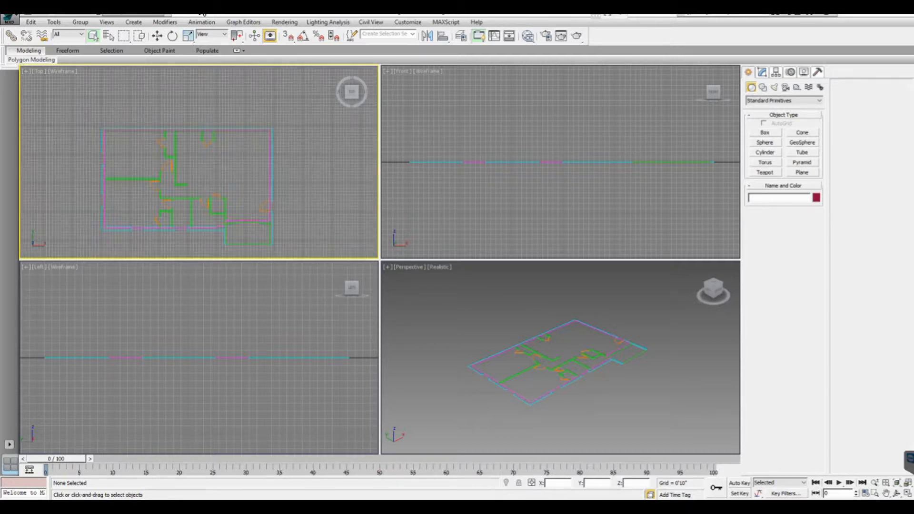
{"action": "middle_click_drag", "start_coordinate": [163, 153], "coordinate": [166, 137]}
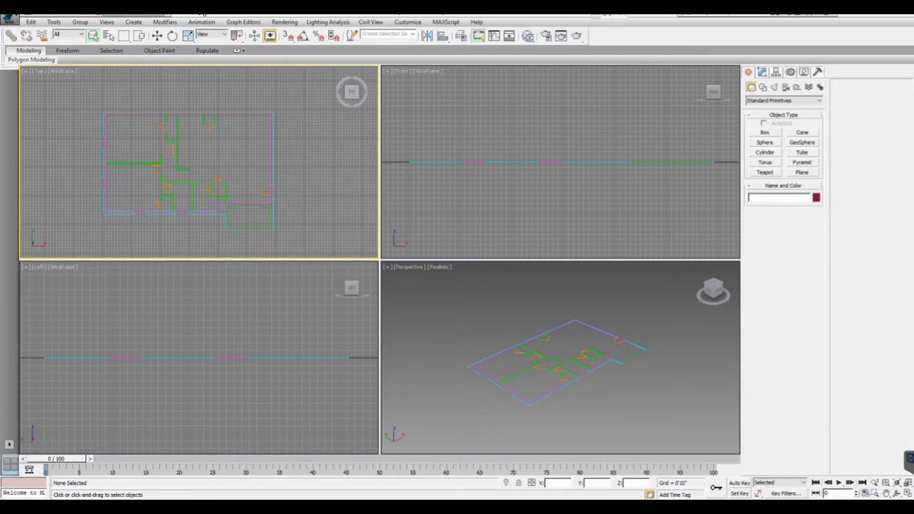
{"action": "key", "text": "g"}
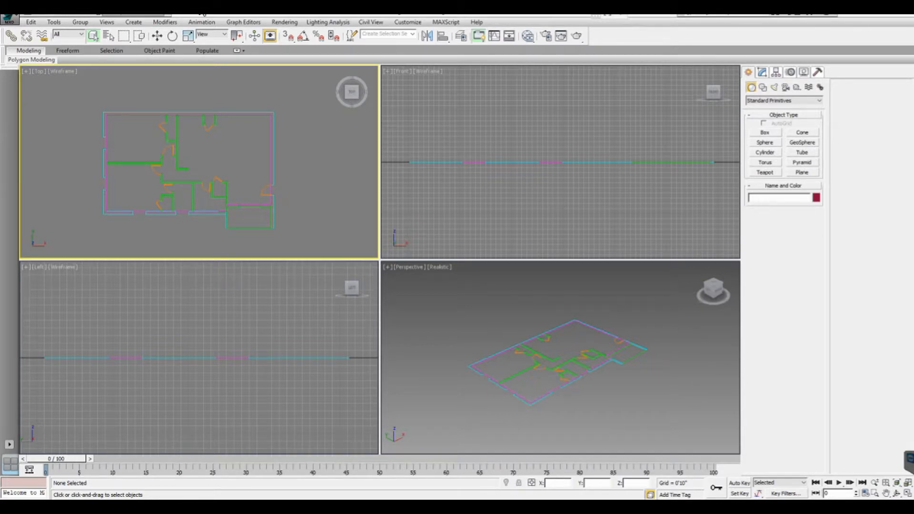
- Add an Extrude modifier to the 3D-EXTERIOR outline and set its amount to 10'
{"action": "left_click", "coordinate": [562, 381]}
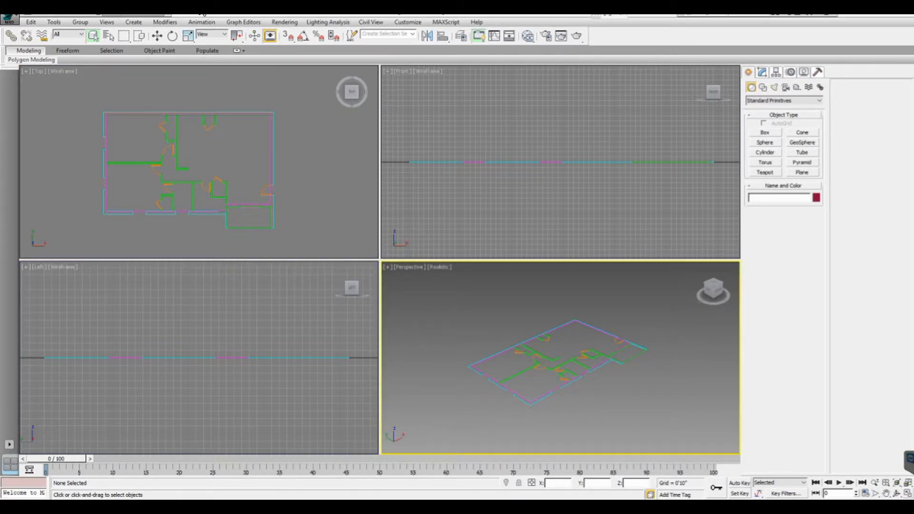
{"action": "key", "text": "alt+w"}
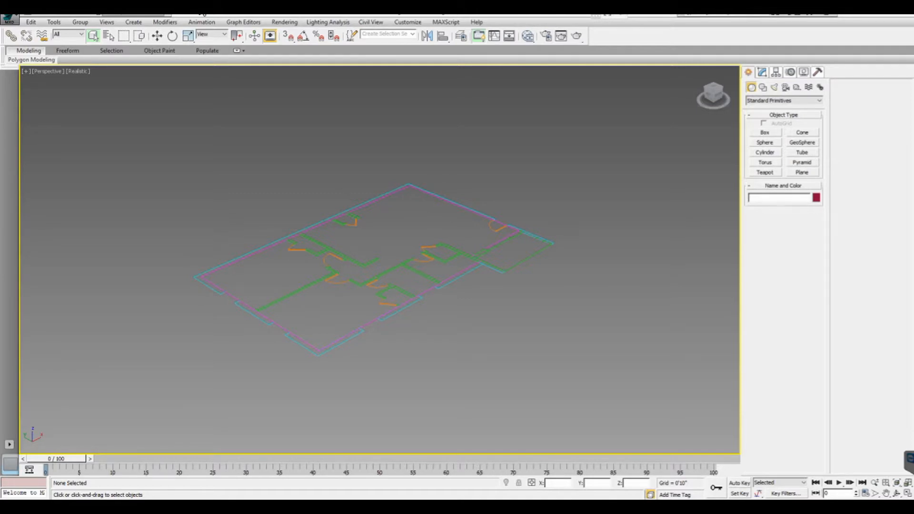
{"action": "scroll", "coordinate": [329, 295], "scroll_direction": "up", "scroll_amount": 3}
{"action": "scroll", "coordinate": [318, 295], "scroll_direction": "up", "scroll_amount": 2}
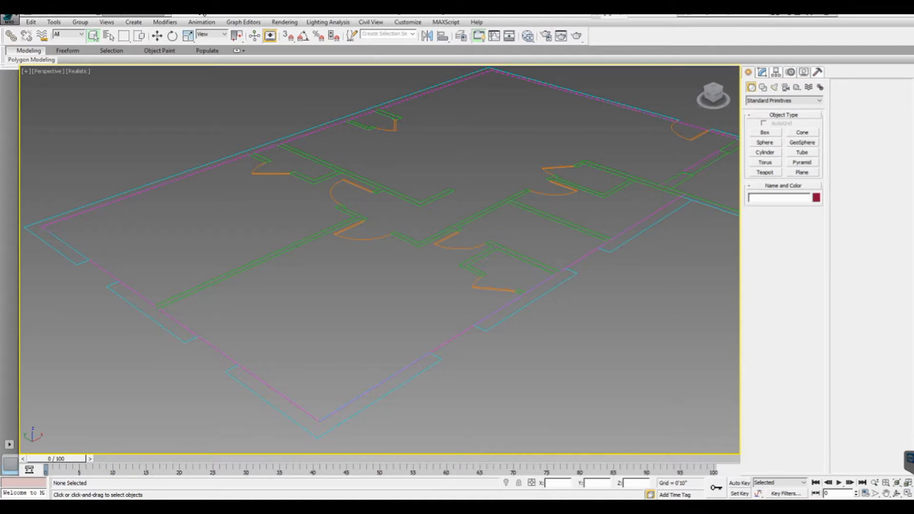
{"action": "left_click", "coordinate": [271, 404]}
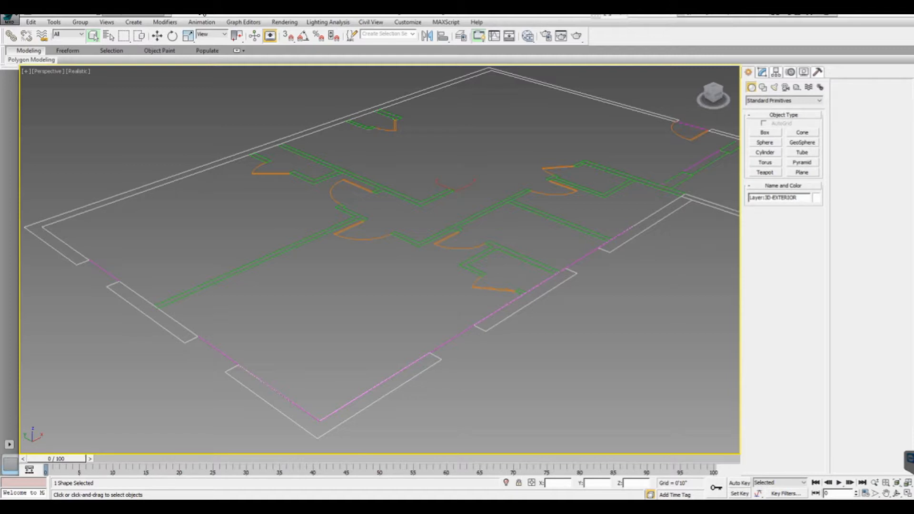
{"action": "left_click", "coordinate": [762, 72]}
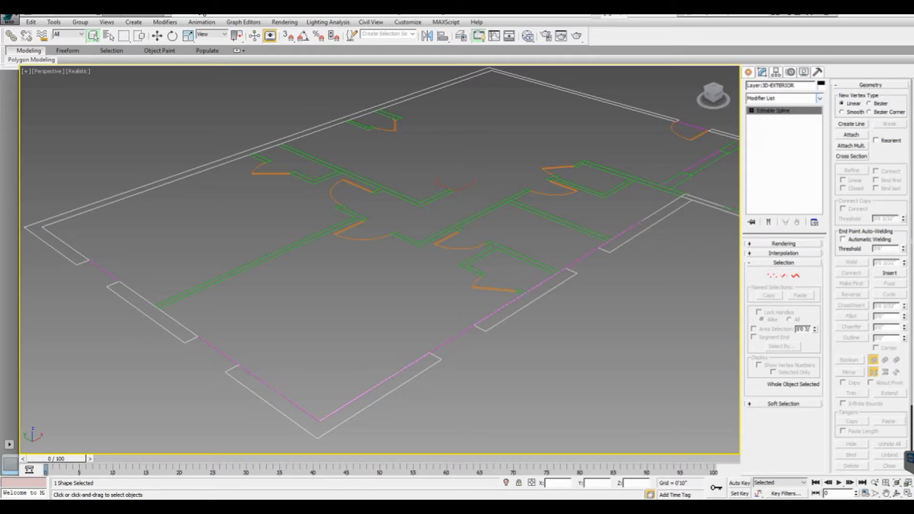
{"action": "left_click", "coordinate": [820, 99]}
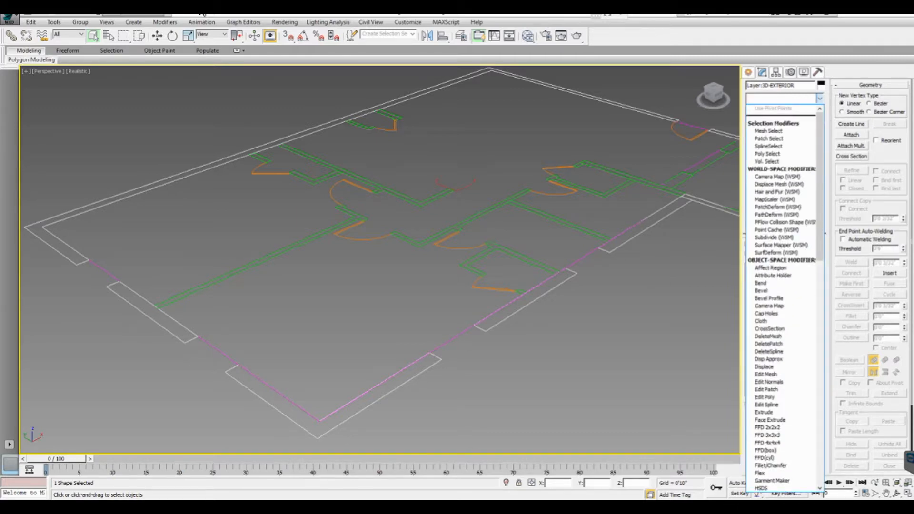
{"action": "scroll", "coordinate": [784, 296], "scroll_direction": "down", "scroll_amount": 4}
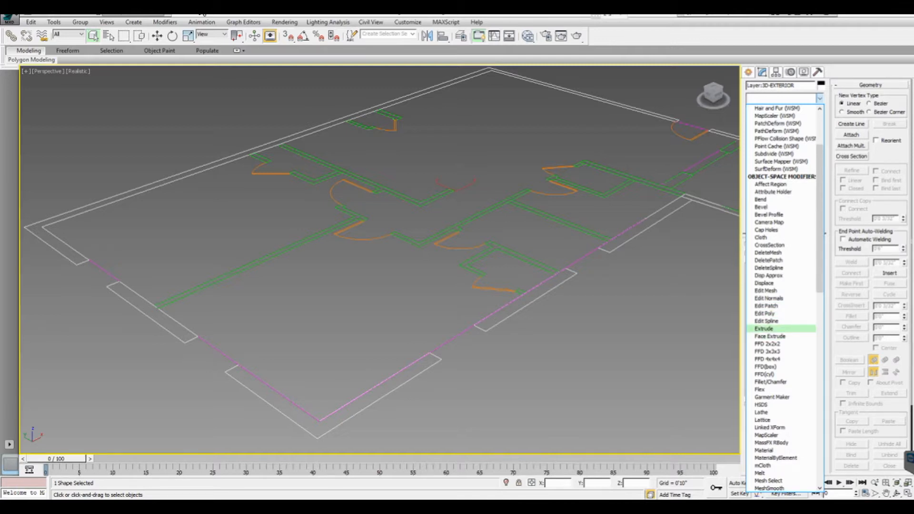
{"action": "left_click", "coordinate": [766, 328]}
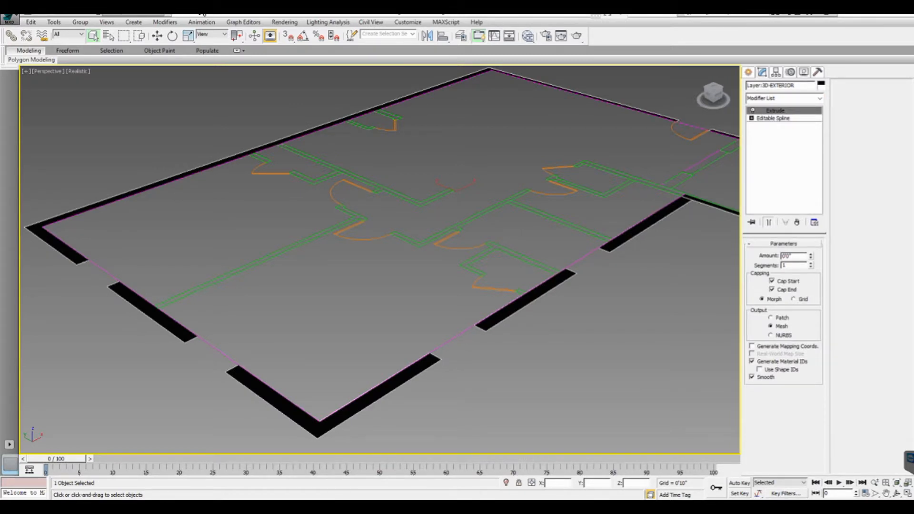
{"action": "double_click", "coordinate": [785, 257]}
{"action": "type", "text": "10"}
{"action": "key", "text": "Return"}
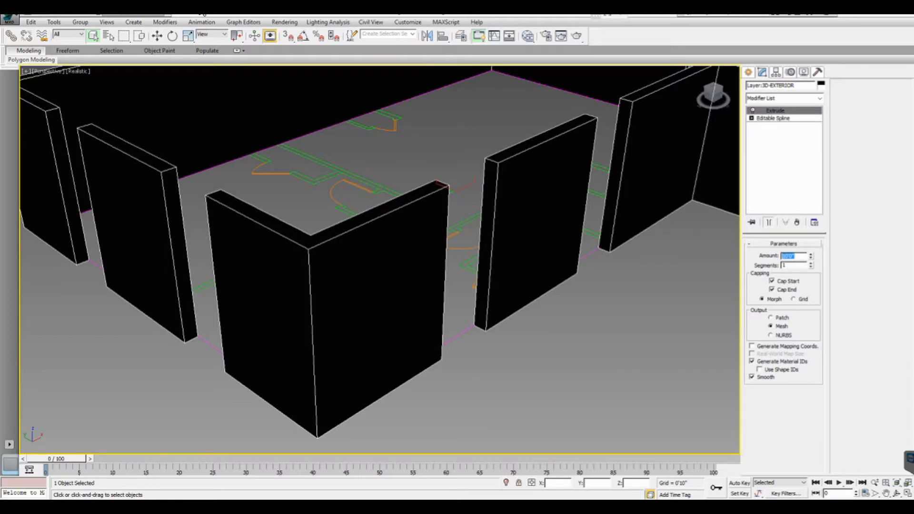
{"action": "middle_click_drag", "start_coordinate": [409, 191], "coordinate": [386, 233]}
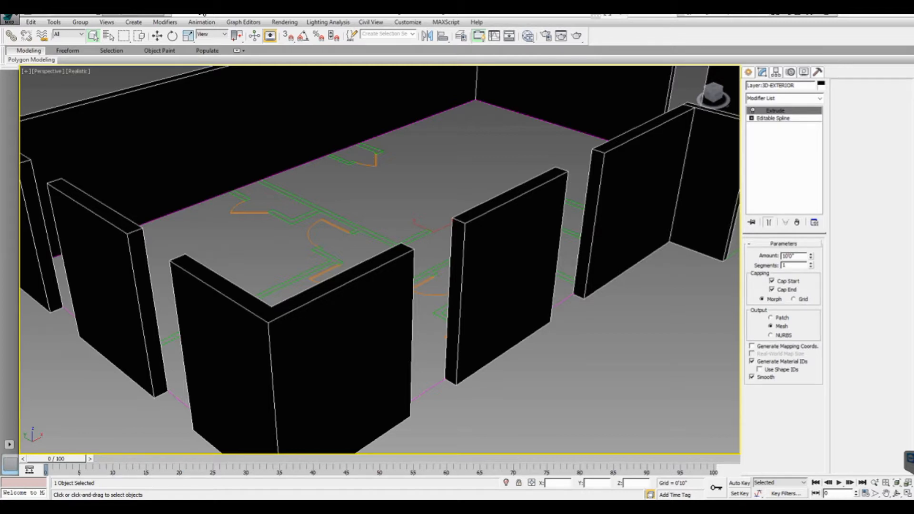
- Add an Extrude modifier to the 3D-INTERIOR outline and set its amount to 9'
{"action": "left_click", "coordinate": [333, 216]}
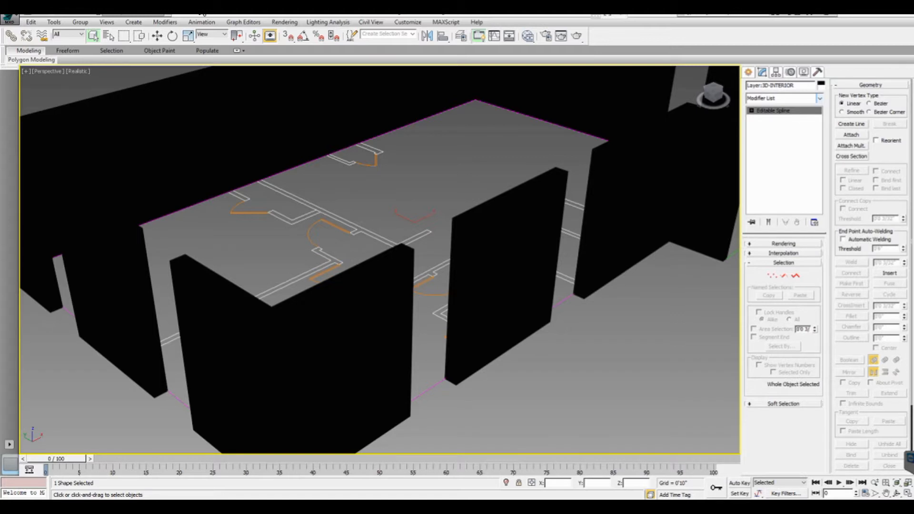
{"action": "left_click", "coordinate": [820, 98]}
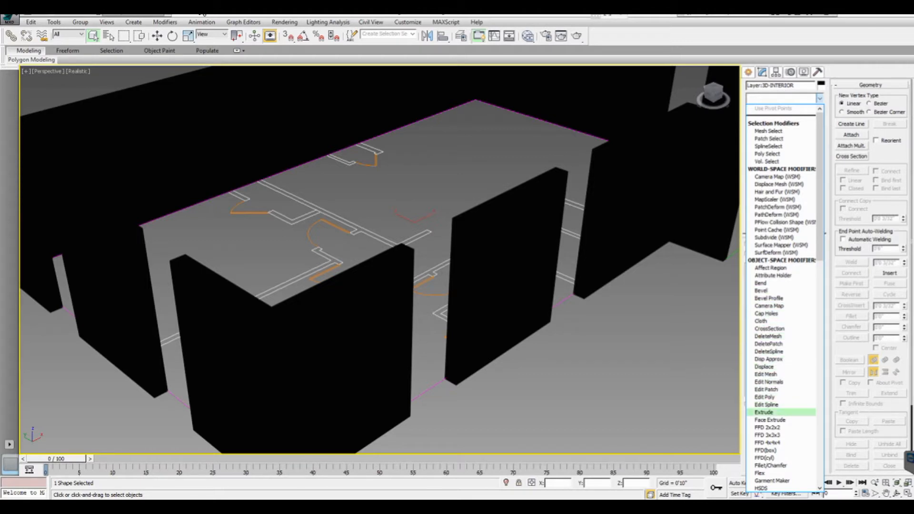
{"action": "left_click", "coordinate": [764, 412]}
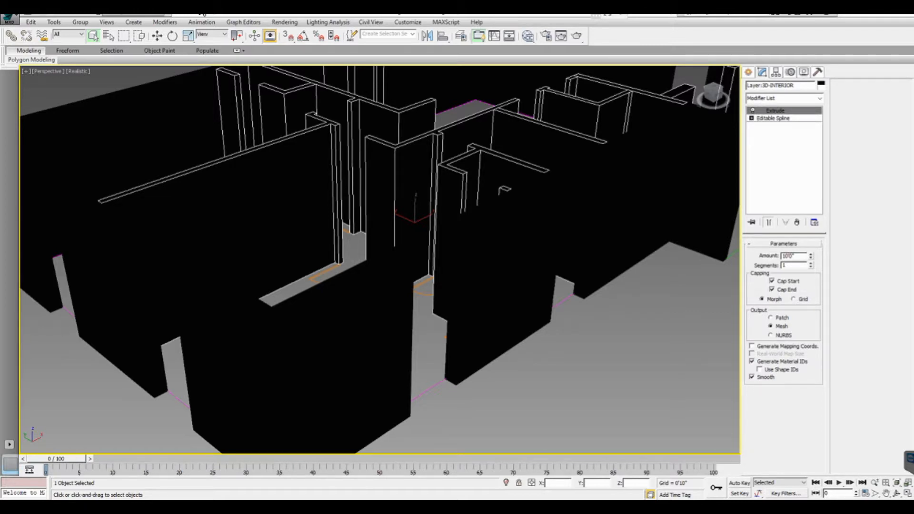
{"action": "left_click_drag", "start_coordinate": [794, 256], "coordinate": [782, 256]}
{"action": "type", "text": "9'"}
{"action": "key", "text": "Return"}
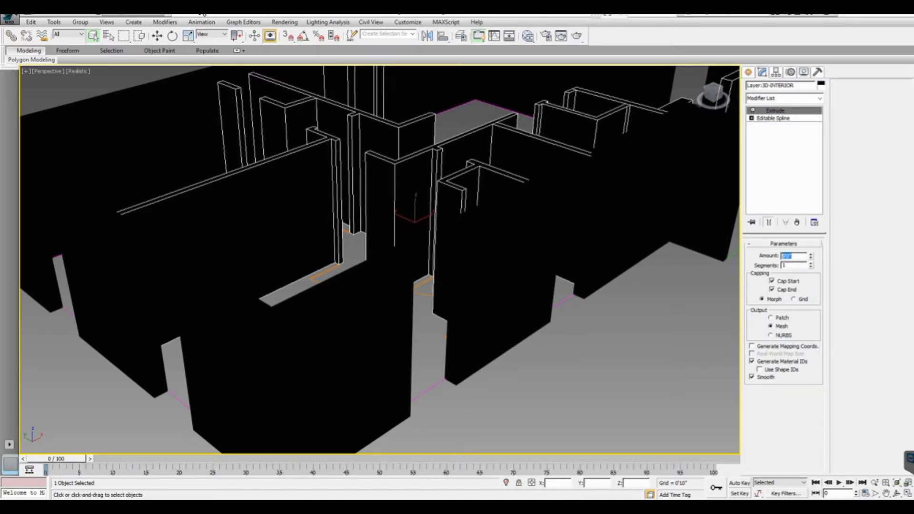
{"action": "middle_click_drag", "start_coordinate": [415, 238], "coordinate": [405, 253]}
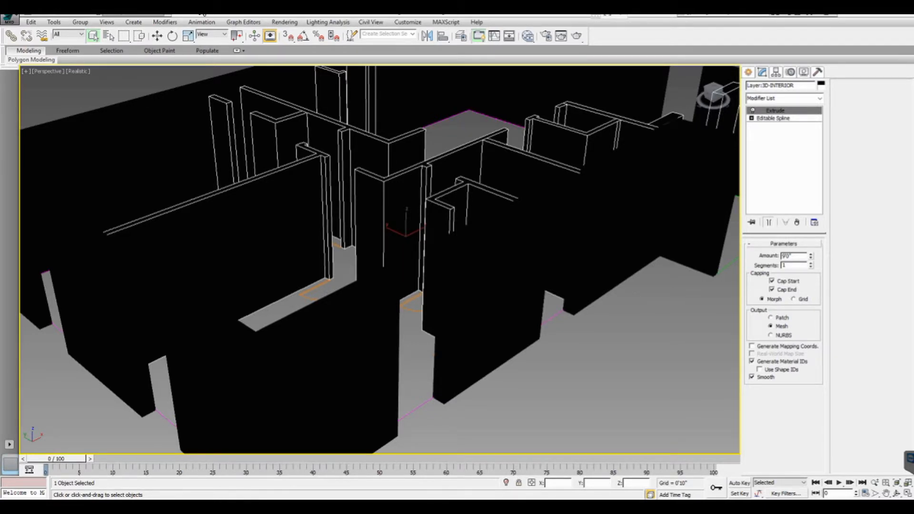
- Open the Slate Material Editor and apply the Walls-Interior material to the interior wall object
{"action": "key", "text": "m"}
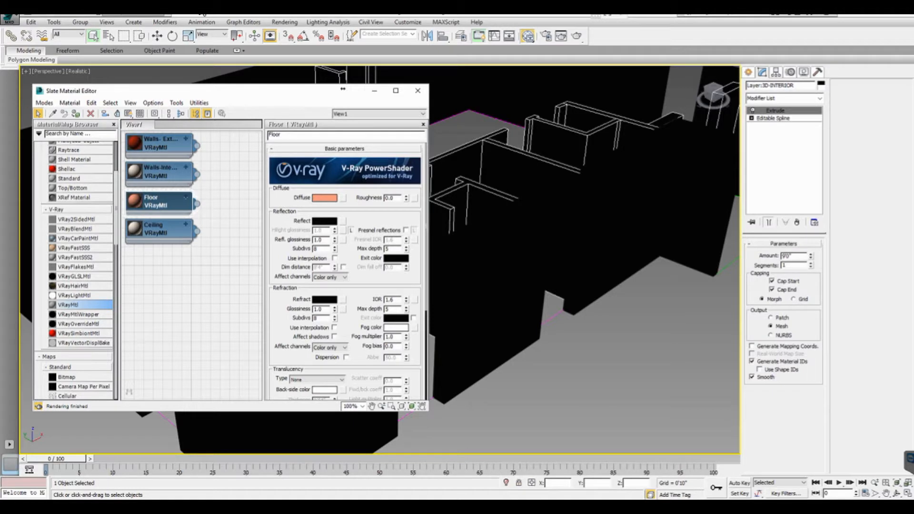
{"action": "left_click_drag", "start_coordinate": [342, 88], "coordinate": [339, 83]}
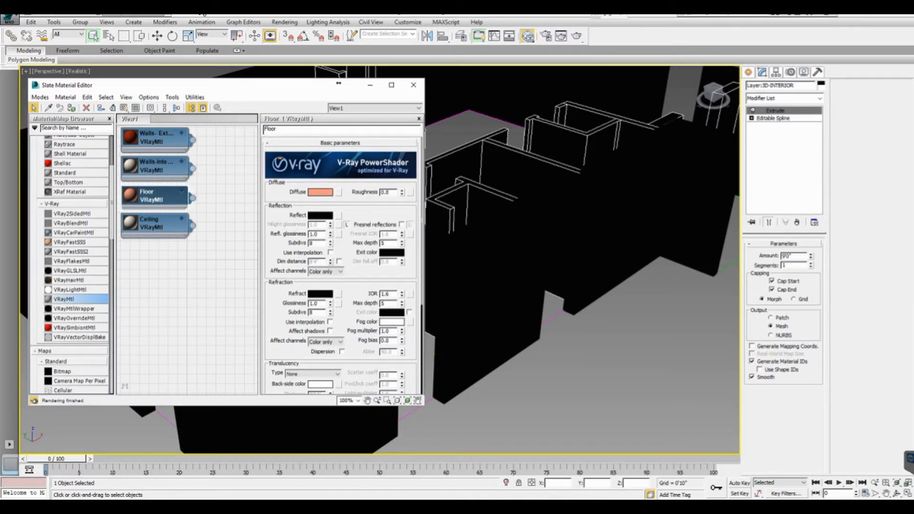
{"action": "left_click_drag", "start_coordinate": [193, 168], "coordinate": [440, 144]}
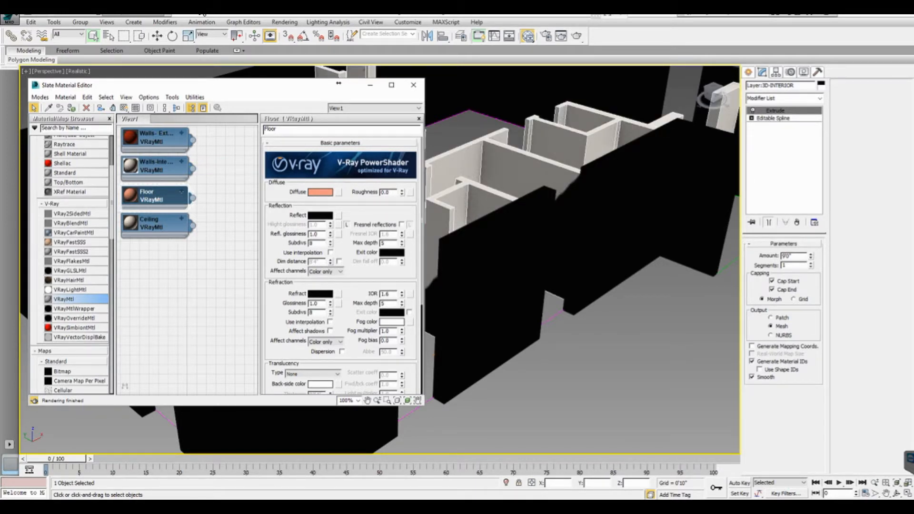
- Apply the Walls-Exterior material to the exterior wall object and close the material editor
{"action": "left_click", "coordinate": [156, 138]}
{"action": "left_click_drag", "start_coordinate": [192, 140], "coordinate": [433, 329]}
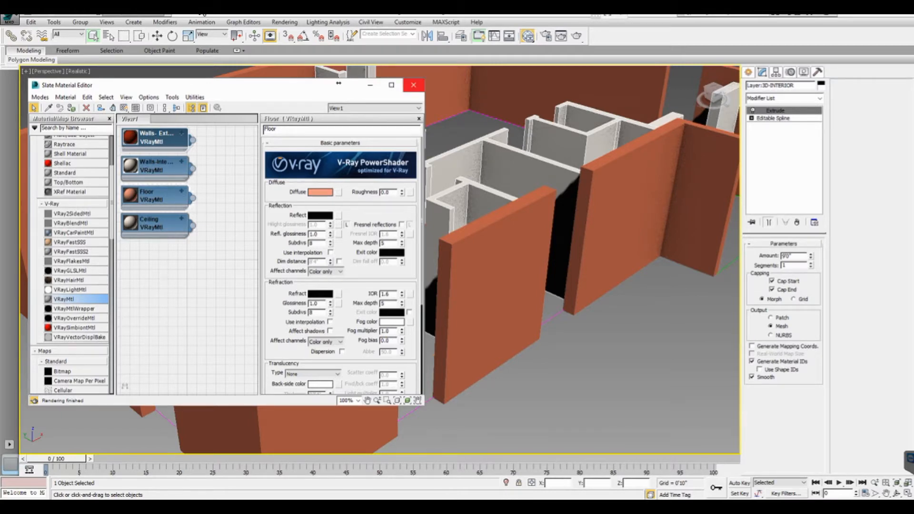
{"action": "left_click", "coordinate": [413, 84]}
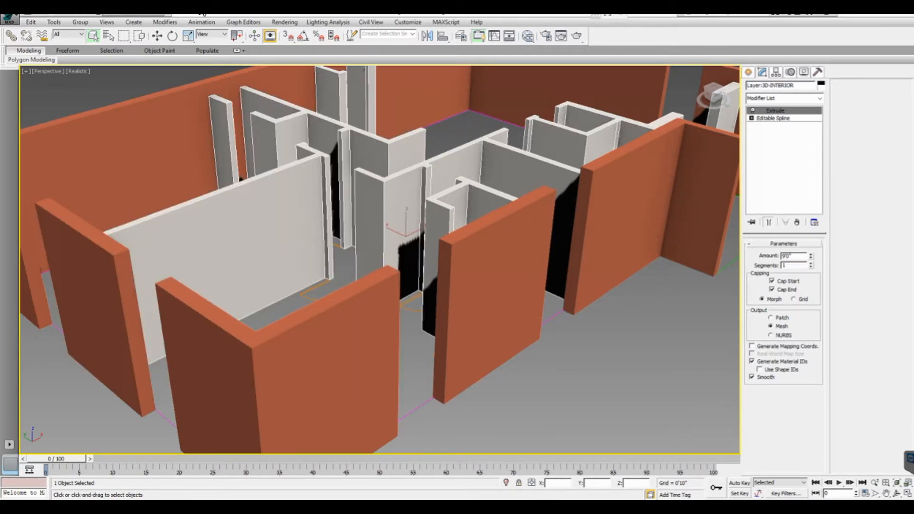
- Examine the textured walls from different angles in the Perspective viewport
{"action": "scroll", "coordinate": [314, 205], "scroll_direction": "down", "scroll_amount": 5}
{"action": "scroll", "coordinate": [314, 204], "scroll_direction": "up", "scroll_amount": 5}
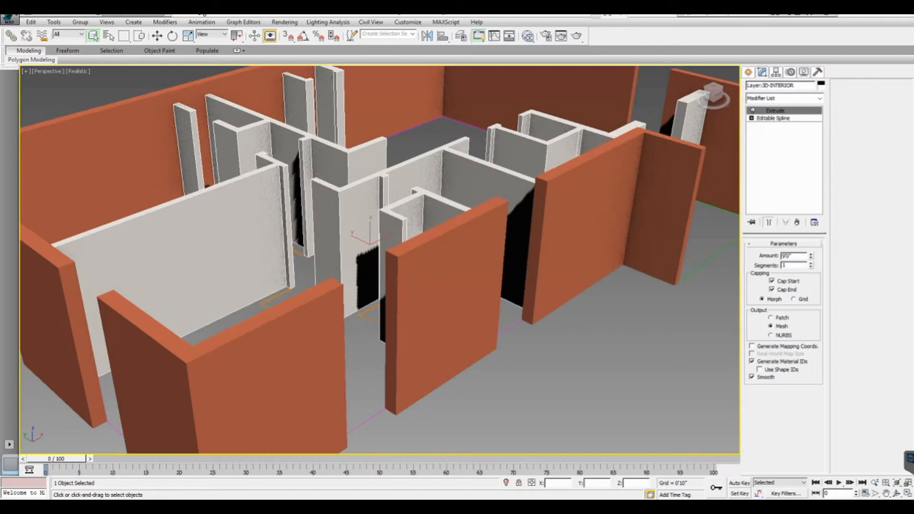
{"action": "scroll", "coordinate": [314, 205], "scroll_direction": "down", "scroll_amount": 3}
{"action": "scroll", "coordinate": [361, 210], "scroll_direction": "up", "scroll_amount": 3}
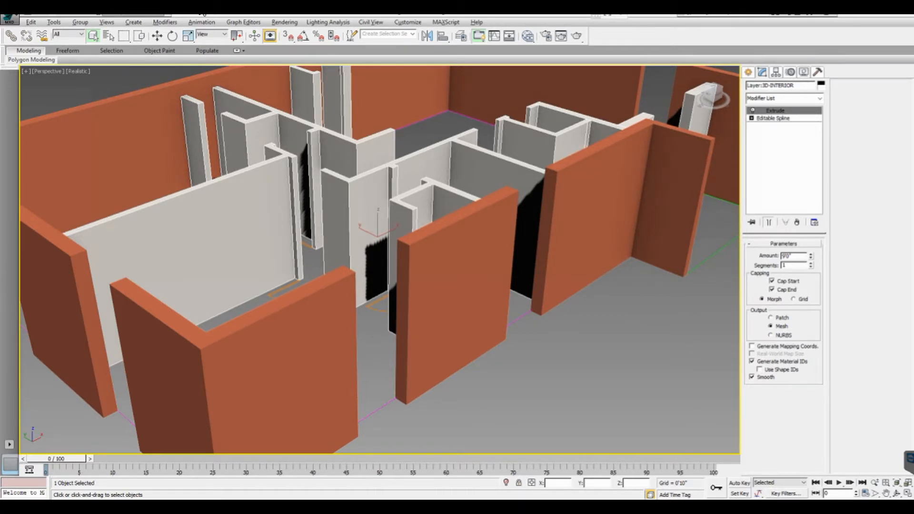
{"action": "middle_click_drag", "start_coordinate": [333, 238], "coordinate": [486, 247], "text": "alt"}
{"action": "middle_click_drag", "start_coordinate": [384, 233], "coordinate": [369, 229], "text": "alt"}
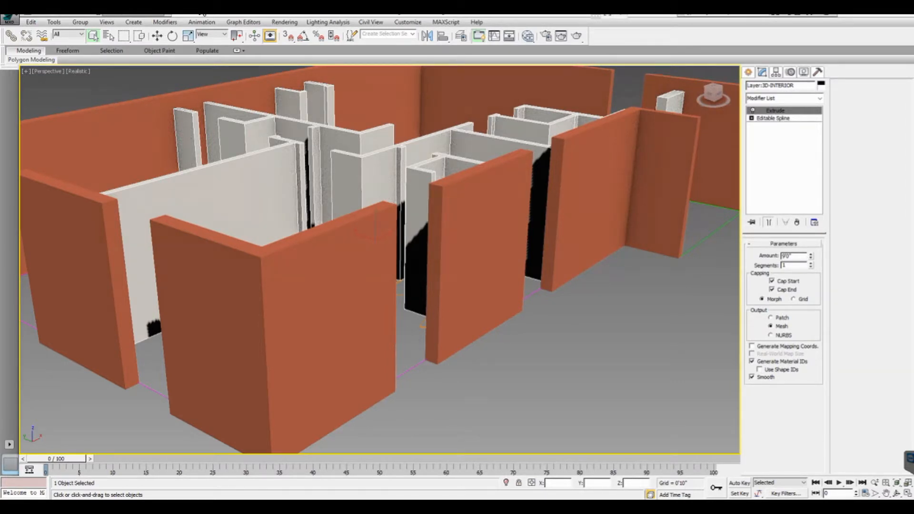
{"action": "key", "text": "F4"}
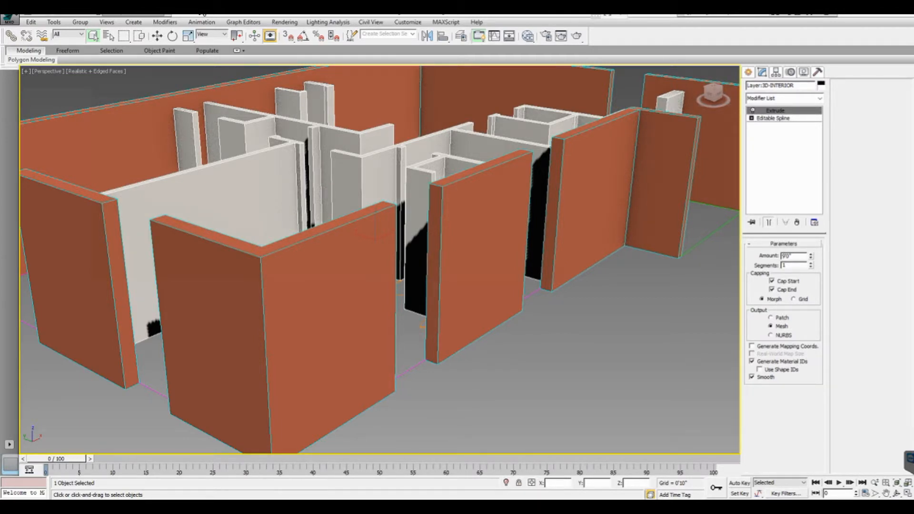
{"action": "key", "text": "F4"}
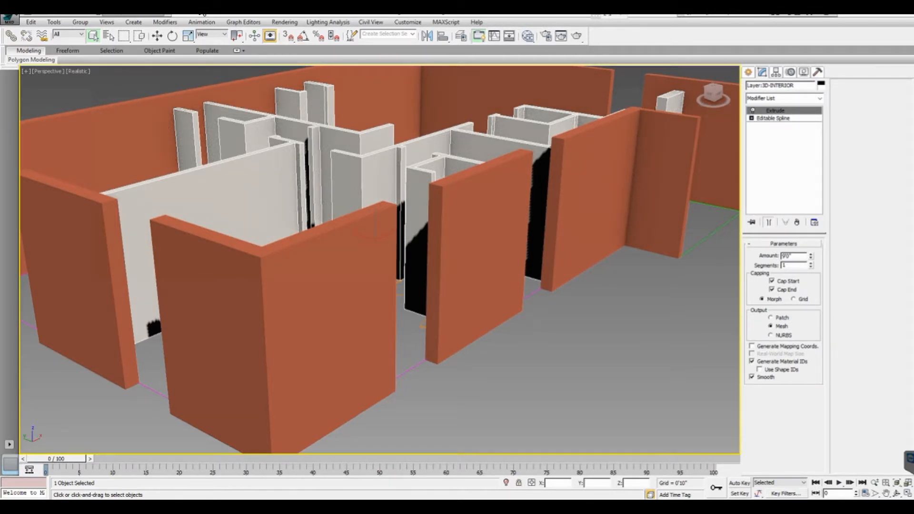
{"action": "key", "text": "F4"}
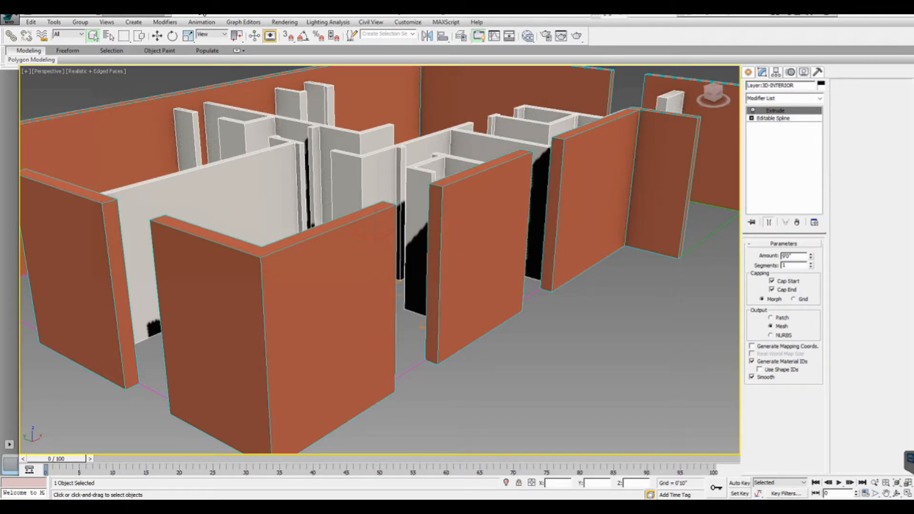
- Add an Extrude modifier to the 3D-FLOOR outline and set its amount to -1'
{"action": "key", "text": "F3"}
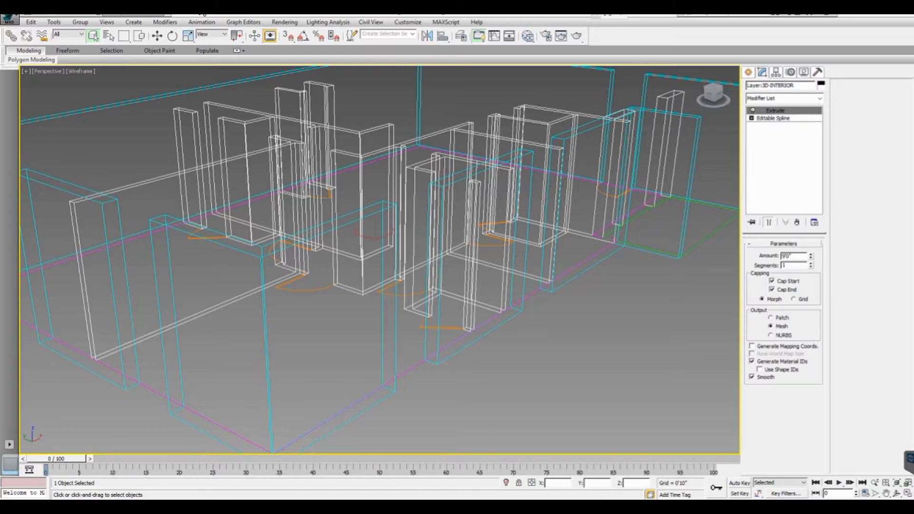
{"action": "left_click", "coordinate": [136, 225]}
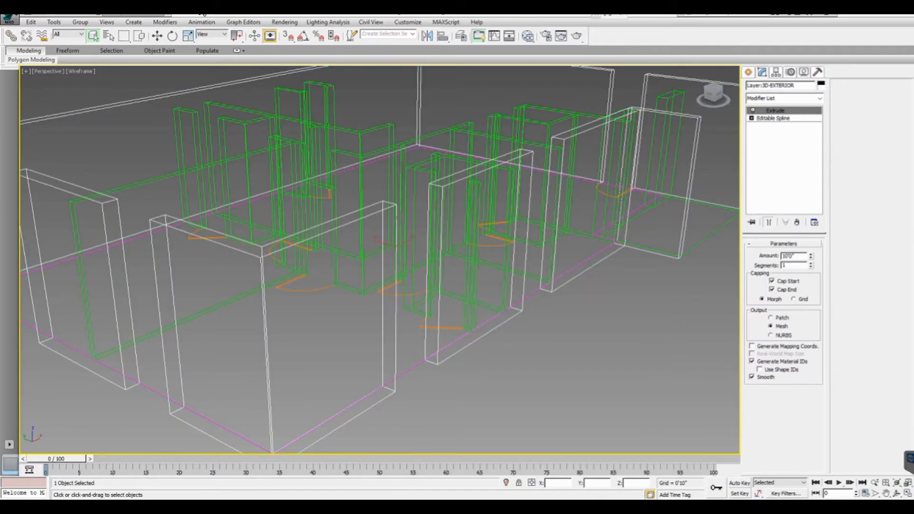
{"action": "left_click", "coordinate": [138, 237]}
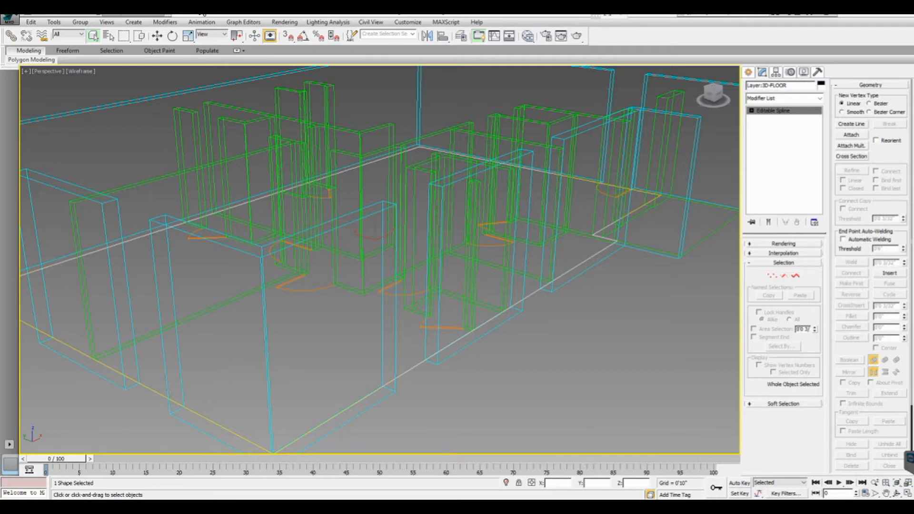
{"action": "left_click", "coordinate": [819, 98]}
{"action": "scroll", "coordinate": [781, 237], "scroll_direction": "down", "scroll_amount": 6}
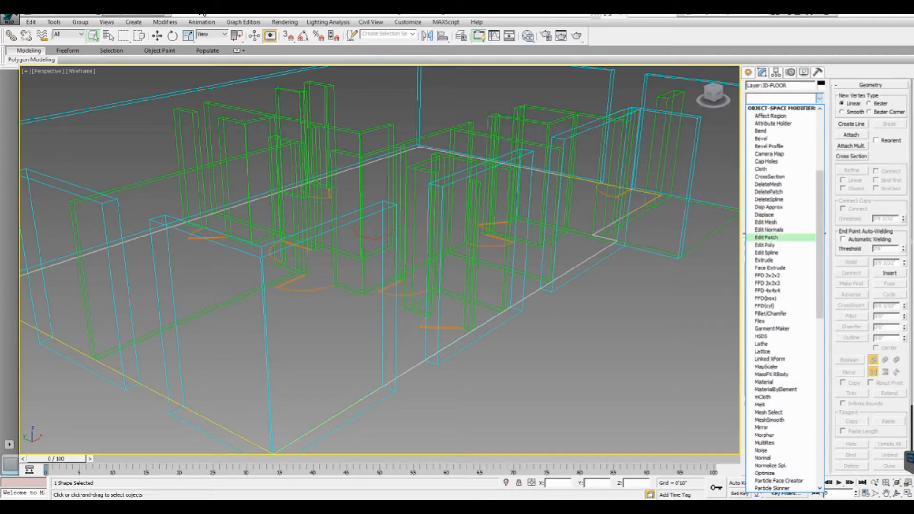
{"action": "left_click", "coordinate": [764, 261]}
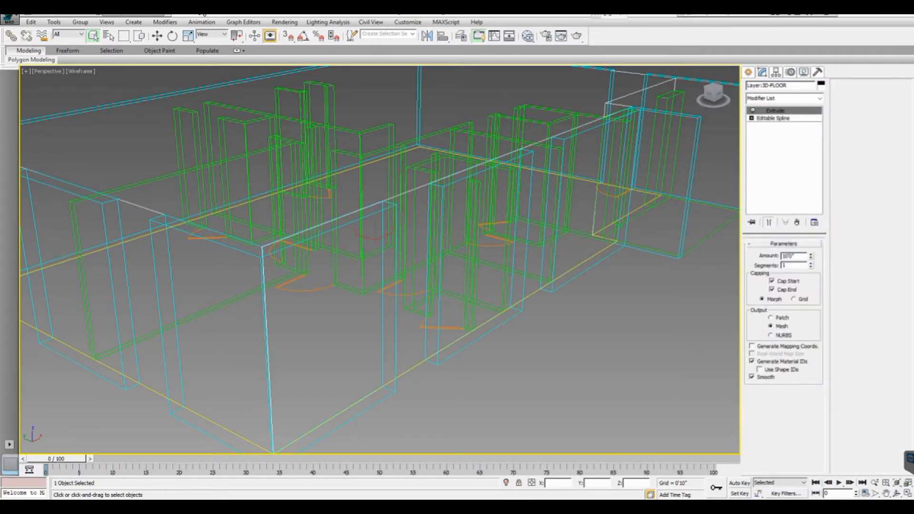
{"action": "double_click", "coordinate": [789, 257]}
{"action": "type", "text": "-1"}
{"action": "key", "text": "Return"}
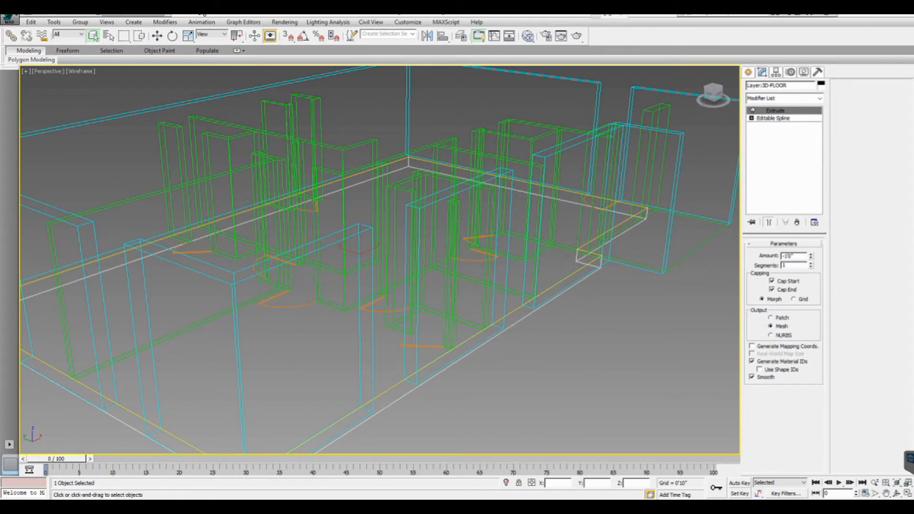
- Select the 3D-CEILING outline by name and move it up 9' along Z
{"action": "key", "text": "h"}
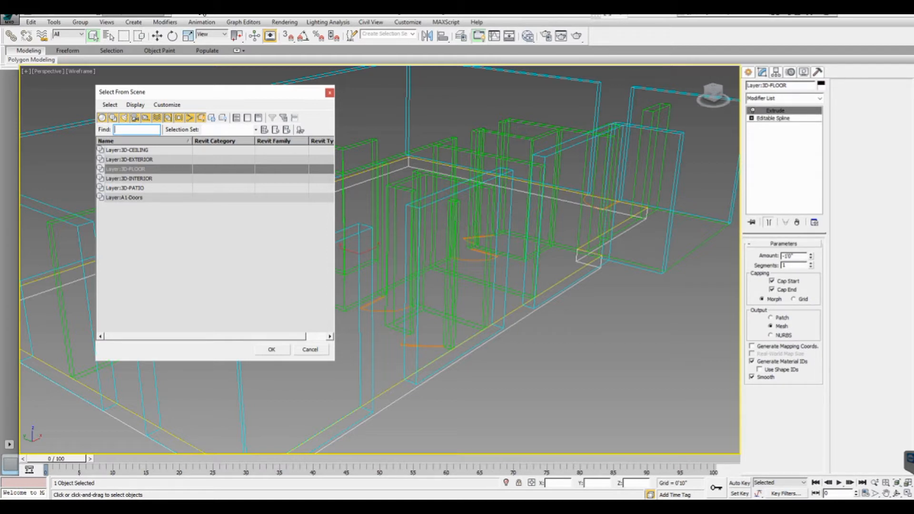
{"action": "left_click", "coordinate": [127, 150]}
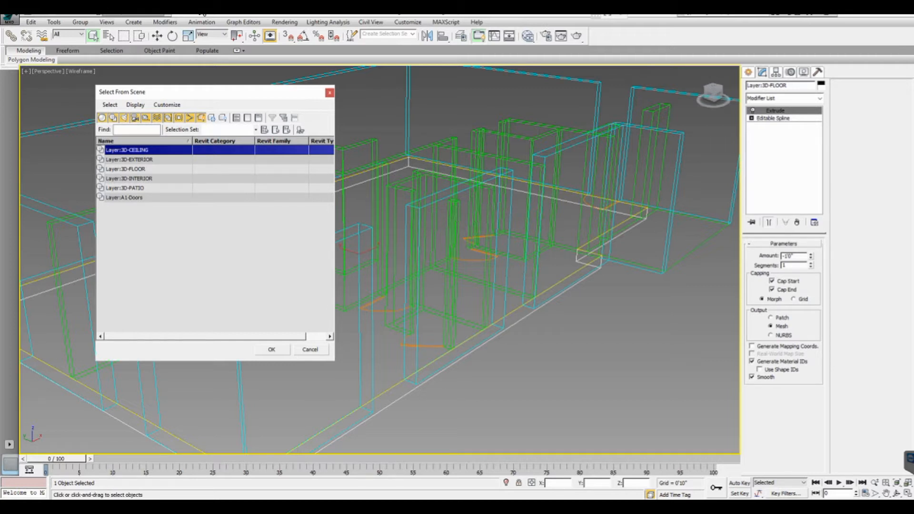
{"action": "key", "text": "Return"}
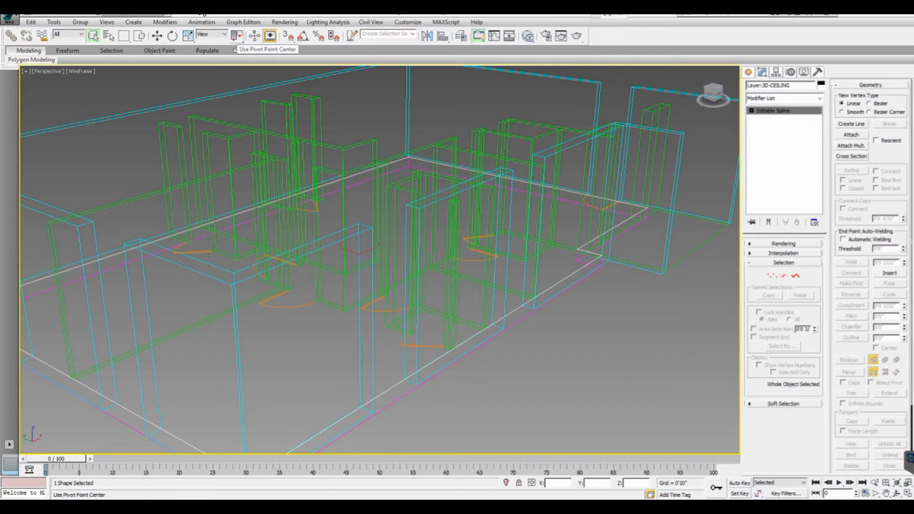
{"action": "left_click", "coordinate": [157, 36]}
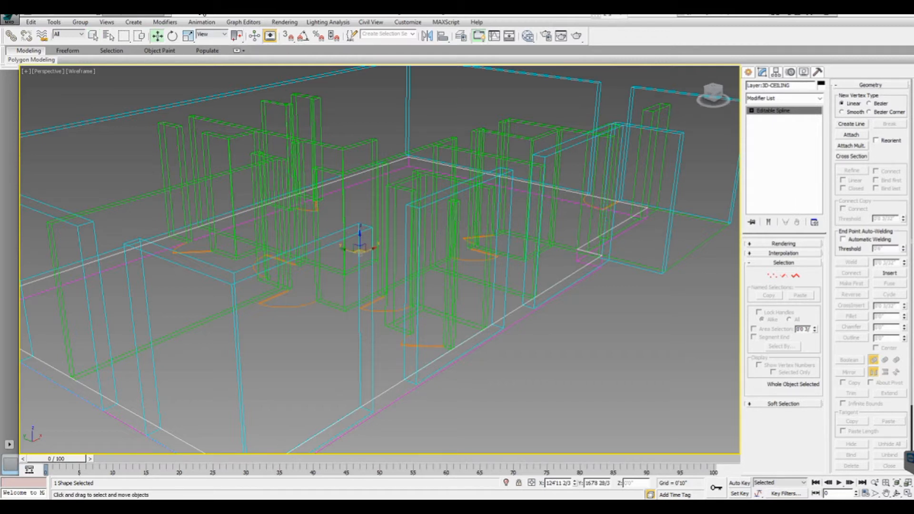
{"action": "right_click", "coordinate": [157, 35]}
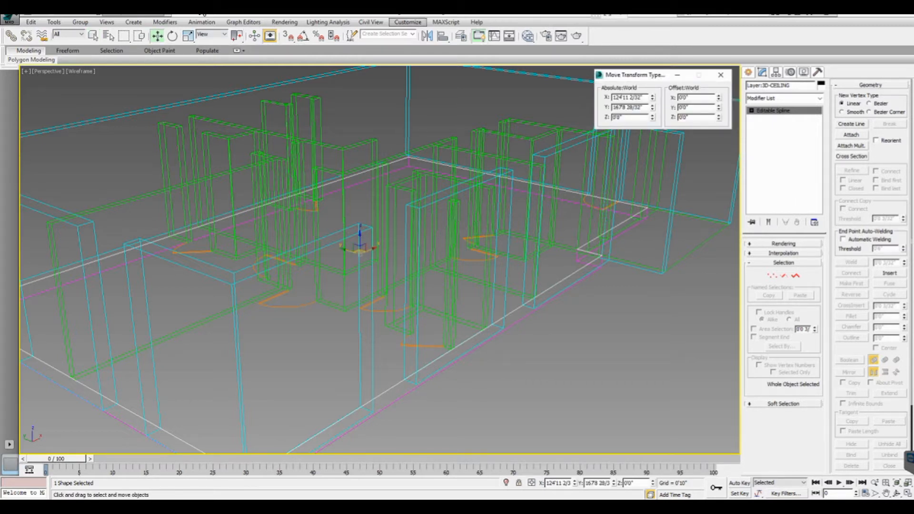
{"action": "double_click", "coordinate": [685, 117]}
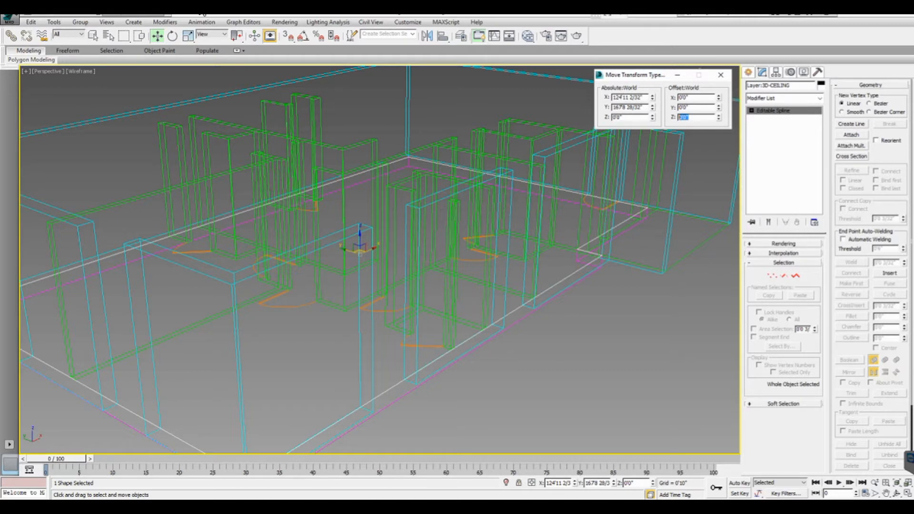
{"action": "type", "text": "9"}
{"action": "key", "text": "Return"}
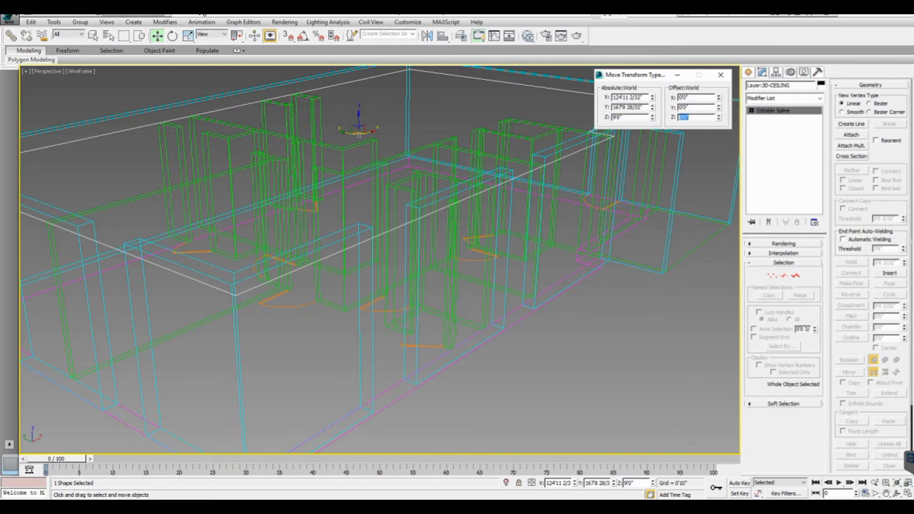
- Add an Extrude modifier to the 3D-CEILING outline and set its amount to 1'
{"action": "left_click", "coordinate": [819, 98]}
{"action": "scroll", "coordinate": [783, 286], "scroll_direction": "down", "scroll_amount": 5}
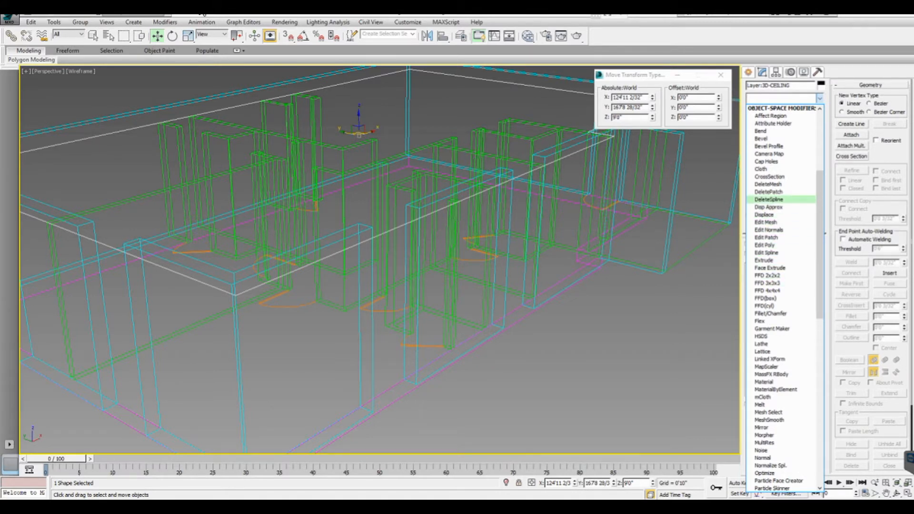
{"action": "left_click", "coordinate": [764, 261]}
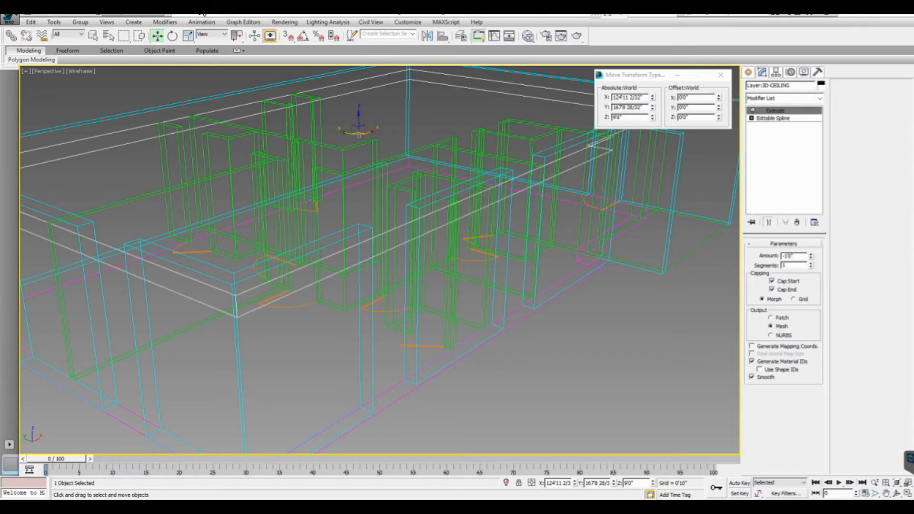
{"action": "double_click", "coordinate": [793, 256]}
{"action": "type", "text": "-1'"}
{"action": "key", "text": "Return"}
{"action": "key", "text": "Escape"}
{"action": "key", "text": "Return"}
{"action": "type", "text": "1"}
{"action": "key", "text": "Return"}
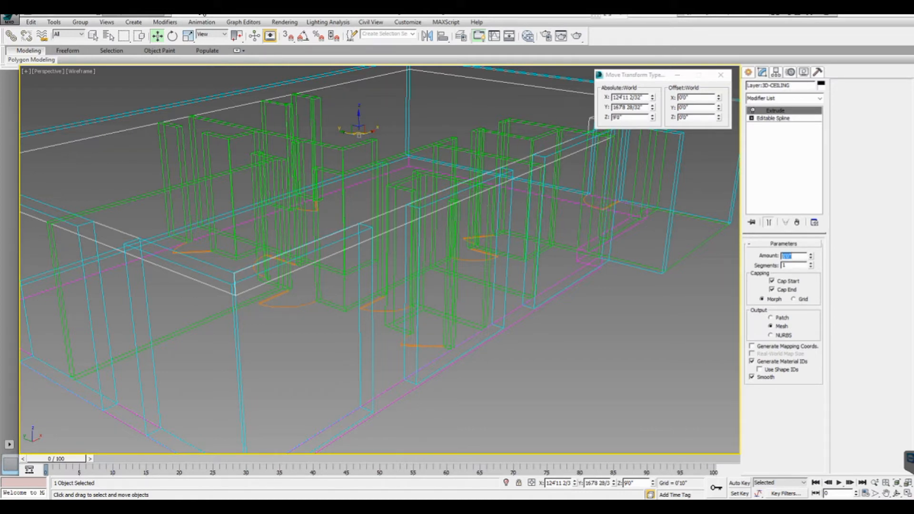
- Add an Extrude modifier to the 3D-PATIO outline and set its amount to -1'
{"action": "middle_click_drag", "start_coordinate": [477, 214], "coordinate": [250, 260]}
{"action": "middle_click_drag", "start_coordinate": [381, 238], "coordinate": [308, 252]}
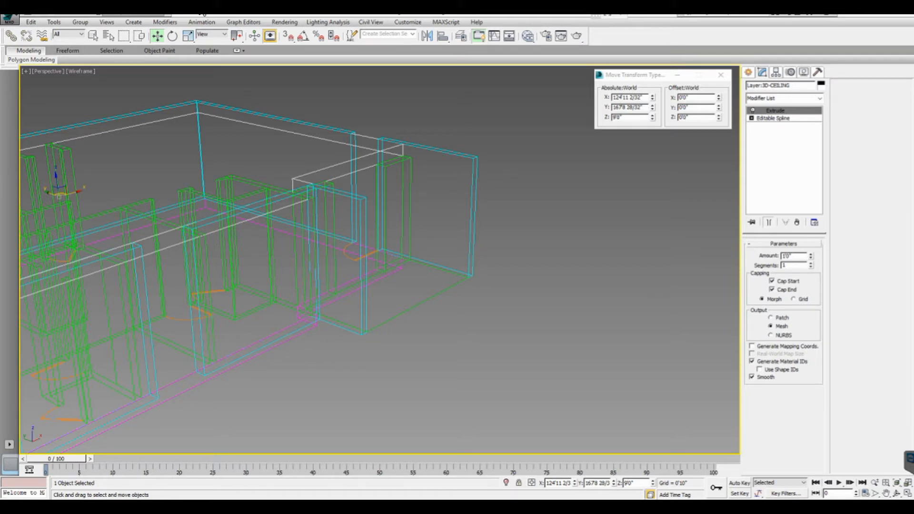
{"action": "left_click", "coordinate": [419, 304]}
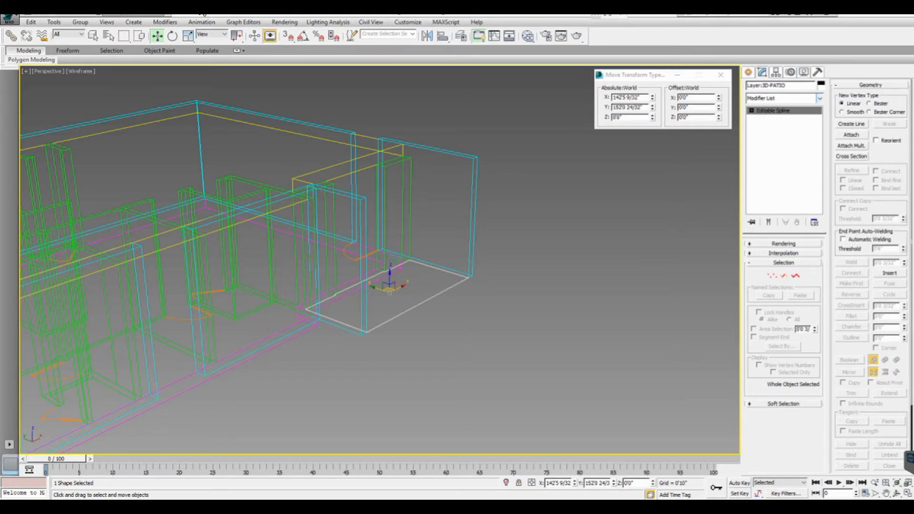
{"action": "left_click", "coordinate": [820, 98]}
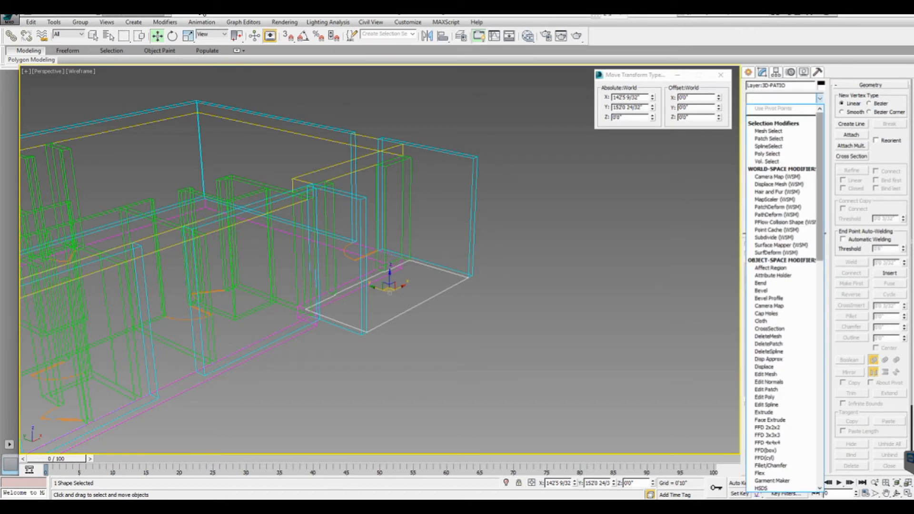
{"action": "scroll", "coordinate": [785, 295], "scroll_direction": "down", "scroll_amount": 15}
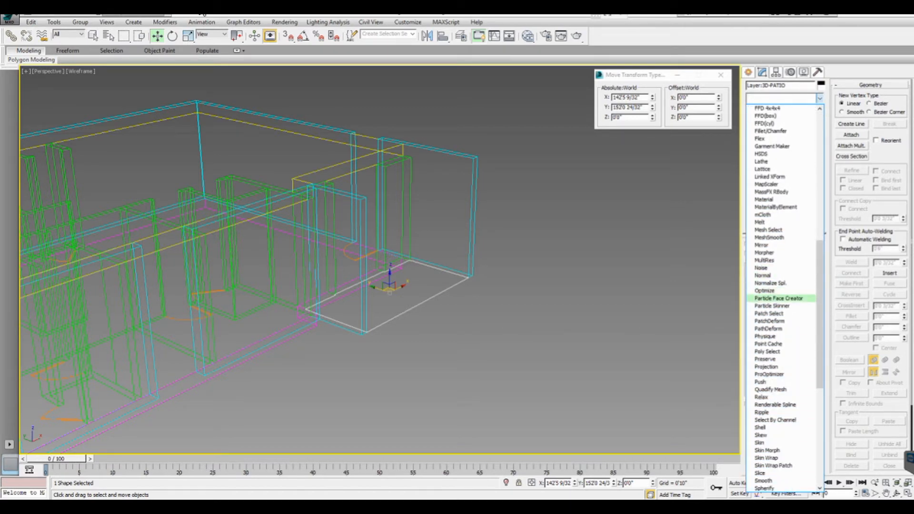
{"action": "scroll", "coordinate": [781, 184], "scroll_direction": "up", "scroll_amount": 4}
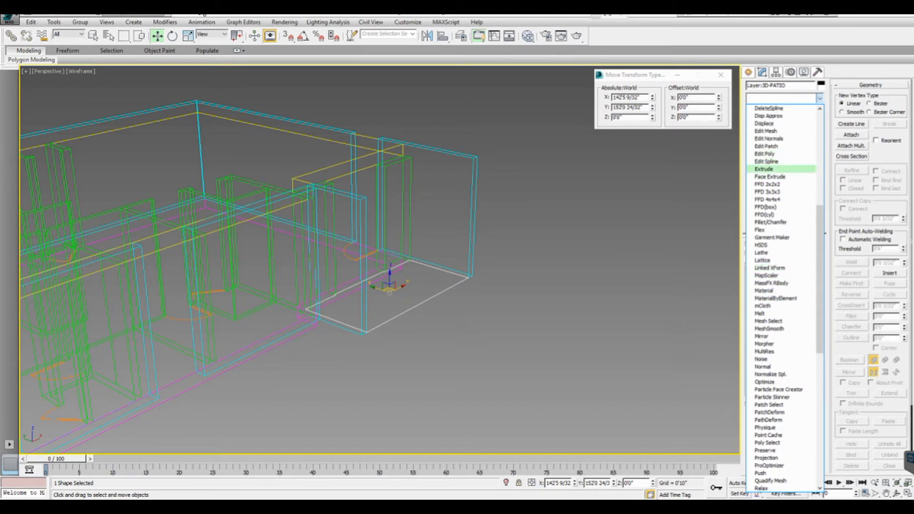
{"action": "left_click", "coordinate": [766, 169]}
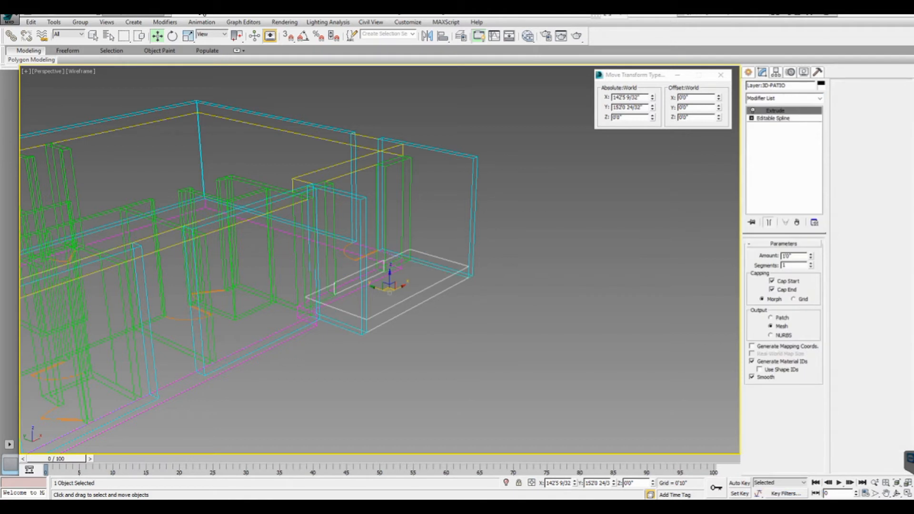
{"action": "double_click", "coordinate": [788, 257]}
{"action": "type", "text": "-1"}
{"action": "key", "text": "Return"}
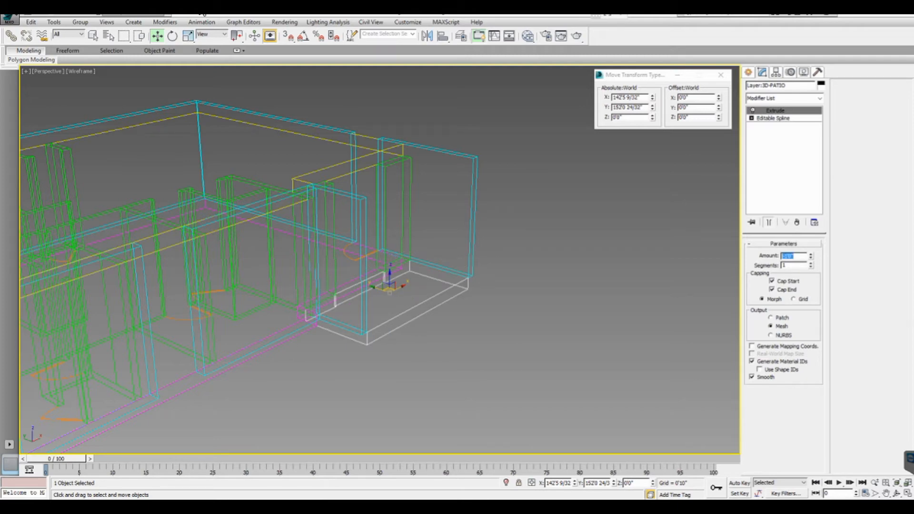
{"action": "middle_click_drag", "start_coordinate": [390, 290], "coordinate": [482, 235]}
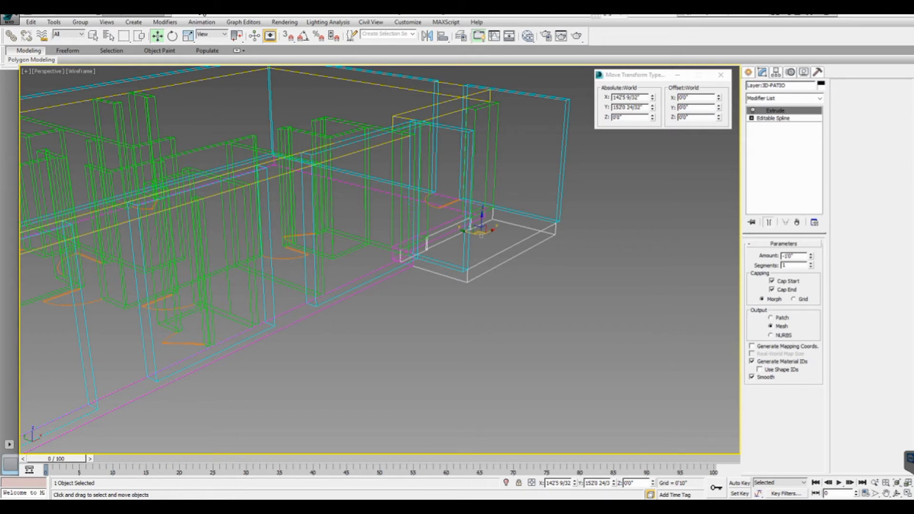
- Open the Slate Material Editor and create a new VRayMtl material named Patio
{"action": "key", "text": "m"}
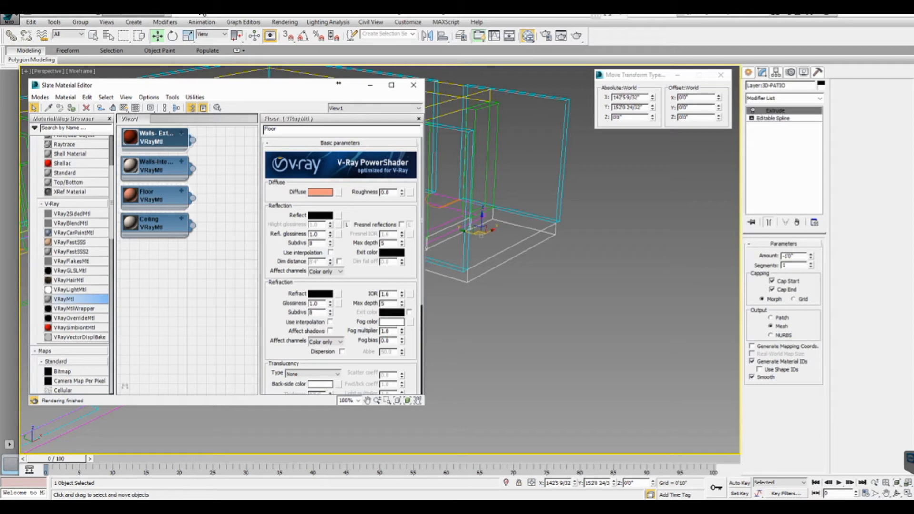
{"action": "left_click_drag", "start_coordinate": [63, 299], "coordinate": [156, 262]}
{"action": "double_click", "coordinate": [156, 262]}
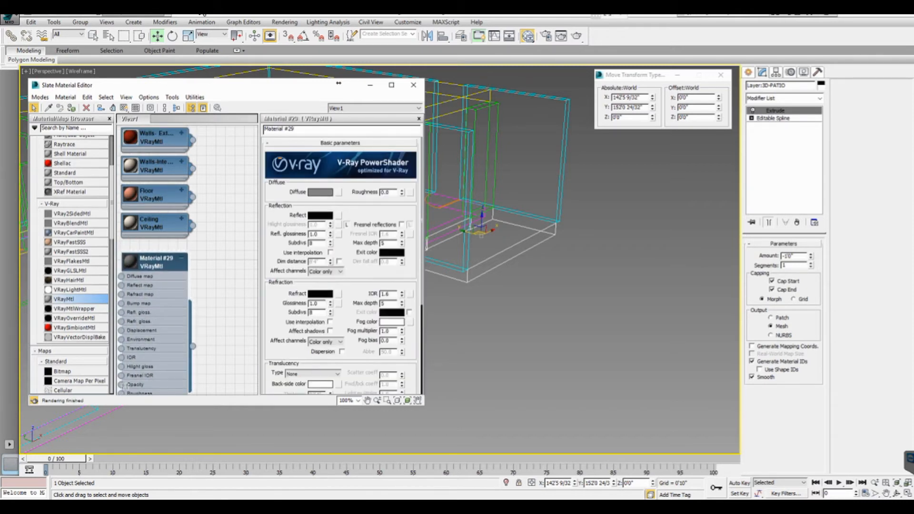
{"action": "left_click_drag", "start_coordinate": [296, 129], "coordinate": [264, 129]}
{"action": "type", "text": "Con"}
{"action": "key", "text": "BackSpace"}
{"action": "key", "text": "BackSpace"}
{"action": "key", "text": "BackSpace"}
{"action": "key", "text": "BackSpace"}
{"action": "type", "text": "Patio"}
{"action": "key", "text": "Return"}
- Assign the Patio material to the extruded patio object
{"action": "left_click", "coordinate": [181, 257]}
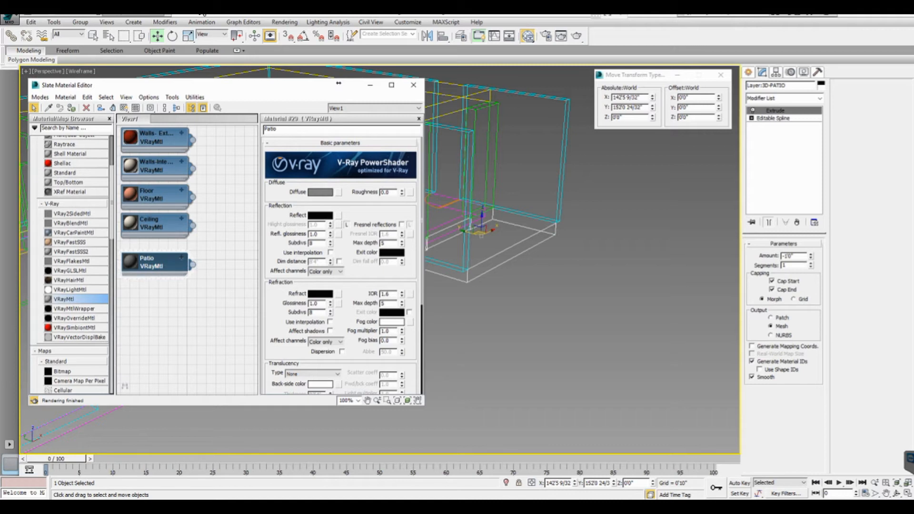
{"action": "left_click_drag", "start_coordinate": [192, 265], "coordinate": [500, 249]}
{"action": "middle_click_drag", "start_coordinate": [500, 249], "coordinate": [587, 286]}
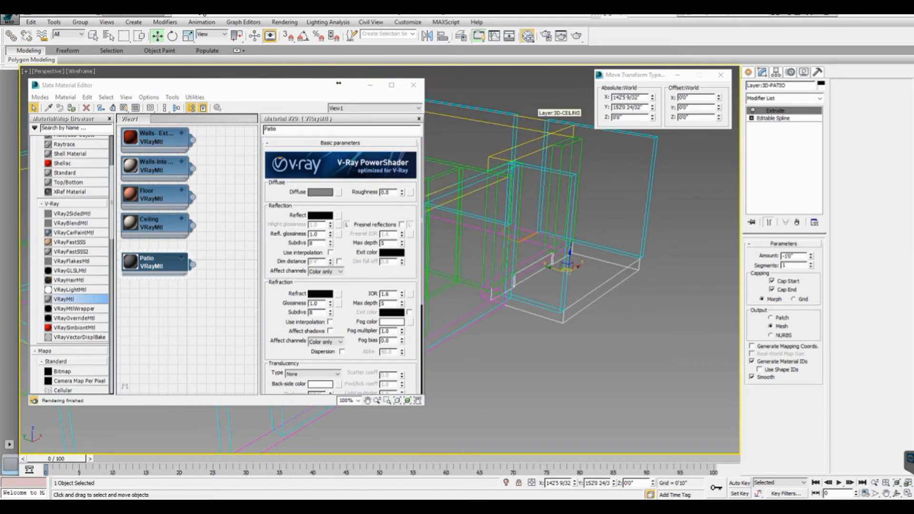
- Select the ceiling object and assign the Ceiling material to it
{"action": "left_click", "coordinate": [538, 110]}
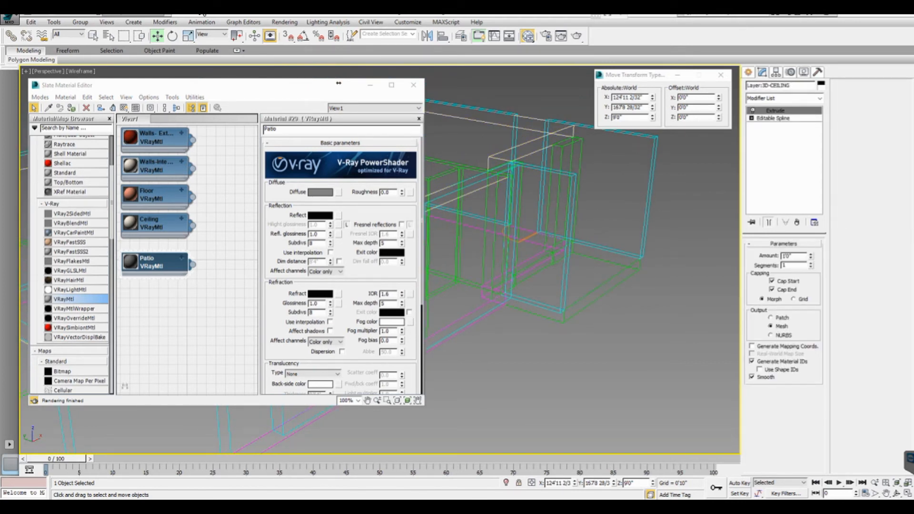
{"action": "left_click", "coordinate": [162, 223]}
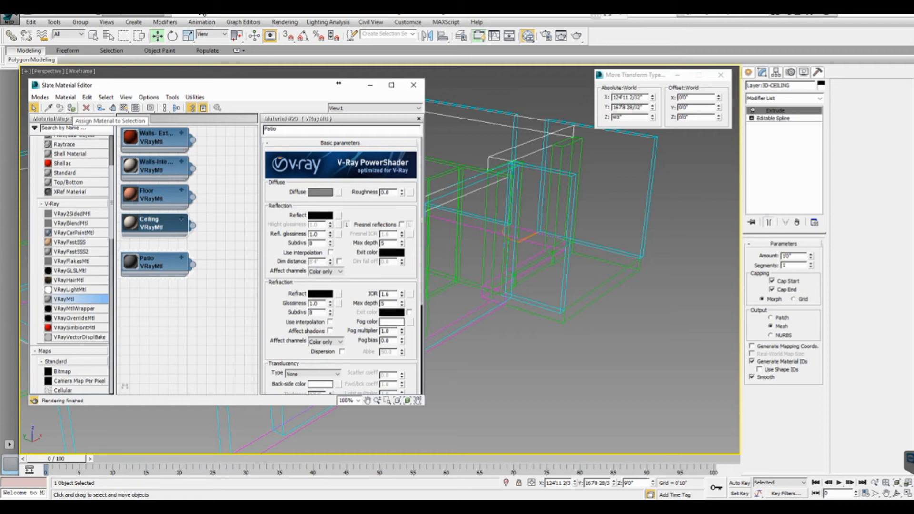
{"action": "left_click", "coordinate": [72, 108]}
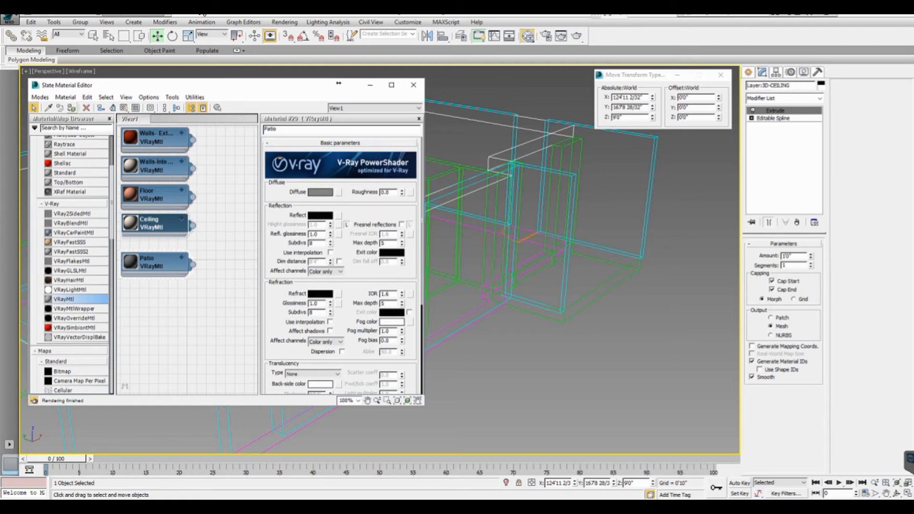
- Select the floor object, assign the Floor material to it, and close the material editor
{"action": "middle_click_drag", "start_coordinate": [467, 304], "coordinate": [738, 247]}
{"action": "left_click", "coordinate": [600, 383]}
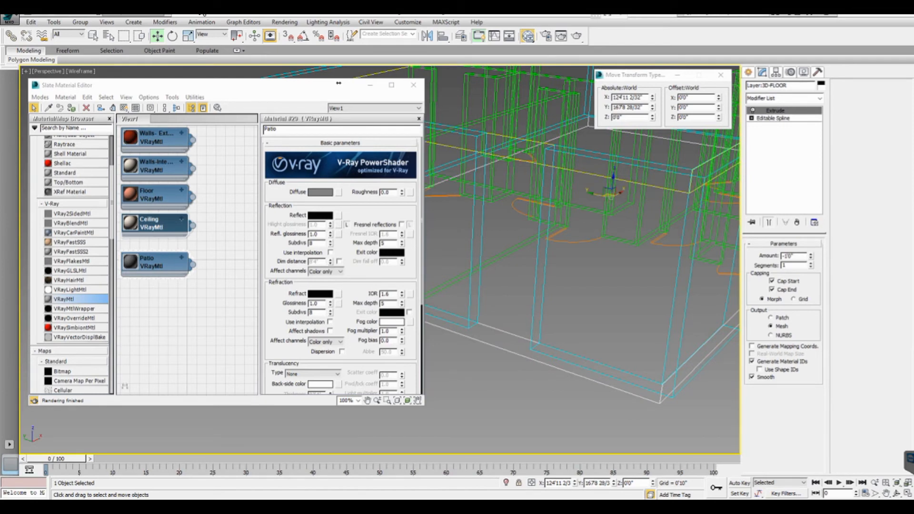
{"action": "left_click", "coordinate": [155, 194]}
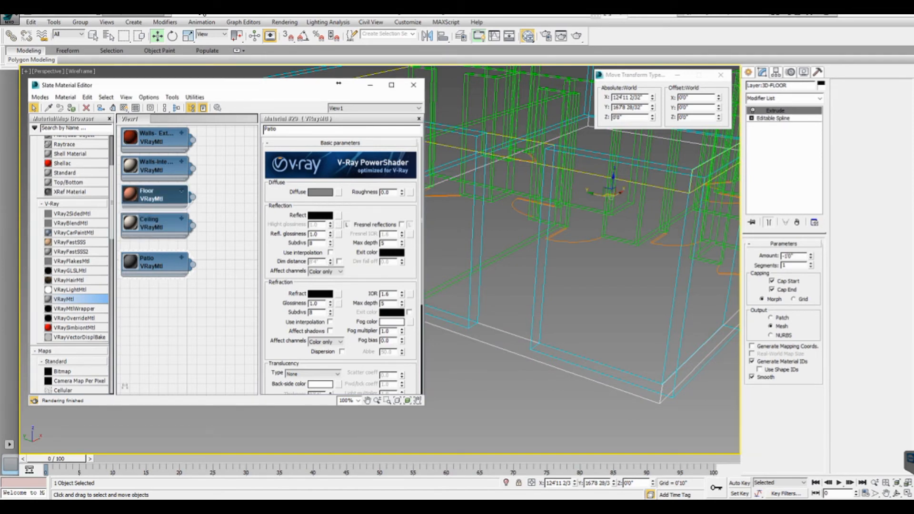
{"action": "left_click", "coordinate": [72, 108]}
{"action": "left_click", "coordinate": [413, 85]}
- Switch the perspective viewport to shaded Realistic display with edged faces to review the materials
{"action": "scroll", "coordinate": [338, 176], "scroll_direction": "down", "scroll_amount": 3}
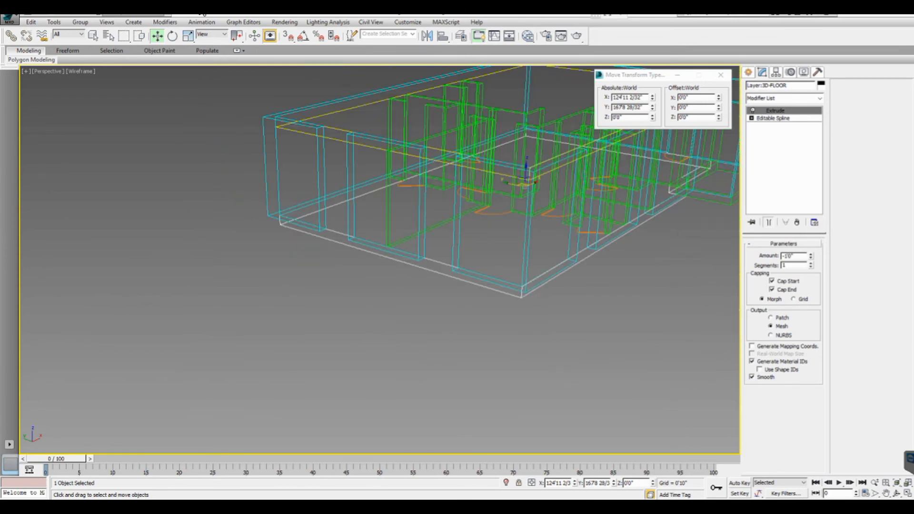
{"action": "scroll", "coordinate": [362, 238], "scroll_direction": "down", "scroll_amount": 3}
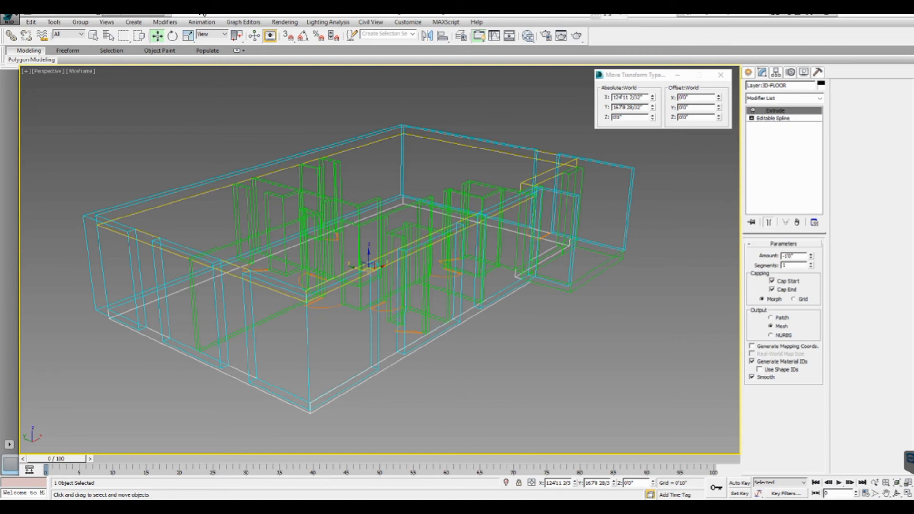
{"action": "key", "text": "F3"}
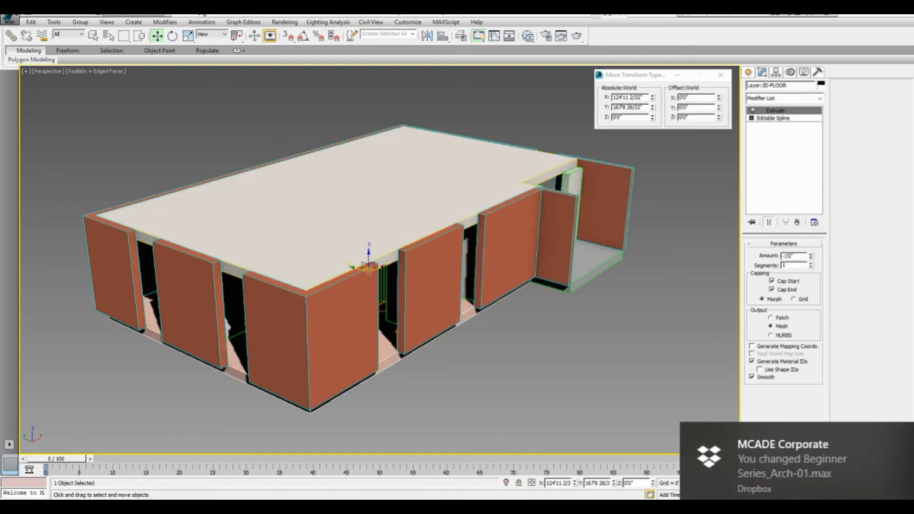
{"action": "key", "text": "F4"}
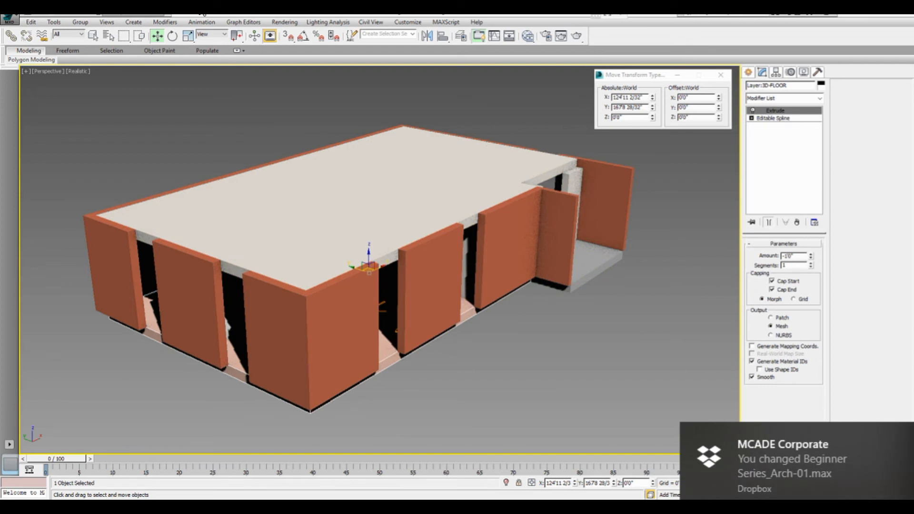
{"action": "key", "text": "F4"}
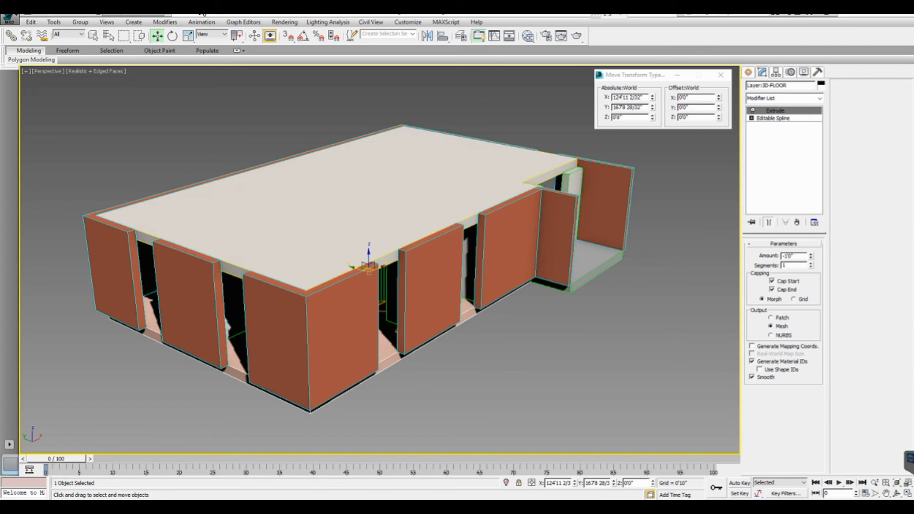
- Select the ceiling object and hide it to expose the interior
{"action": "left_click", "coordinate": [343, 204]}
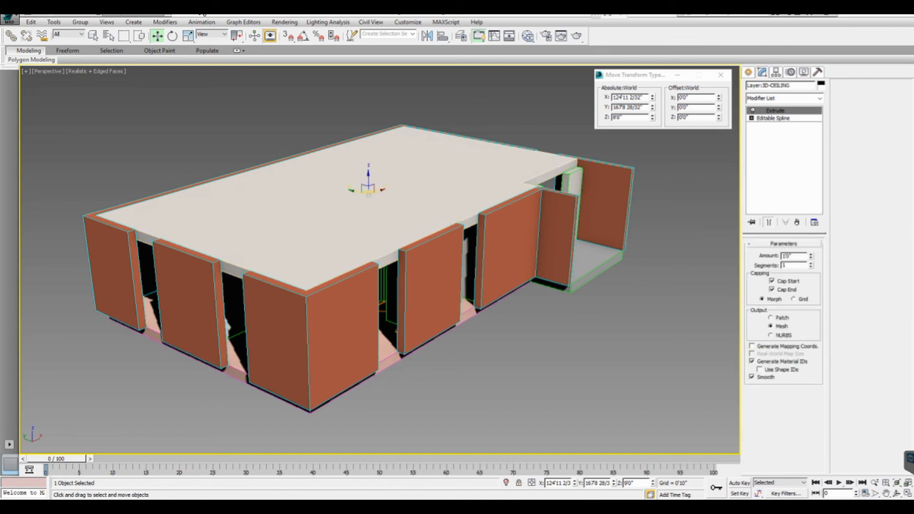
{"action": "right_click", "coordinate": [344, 199]}
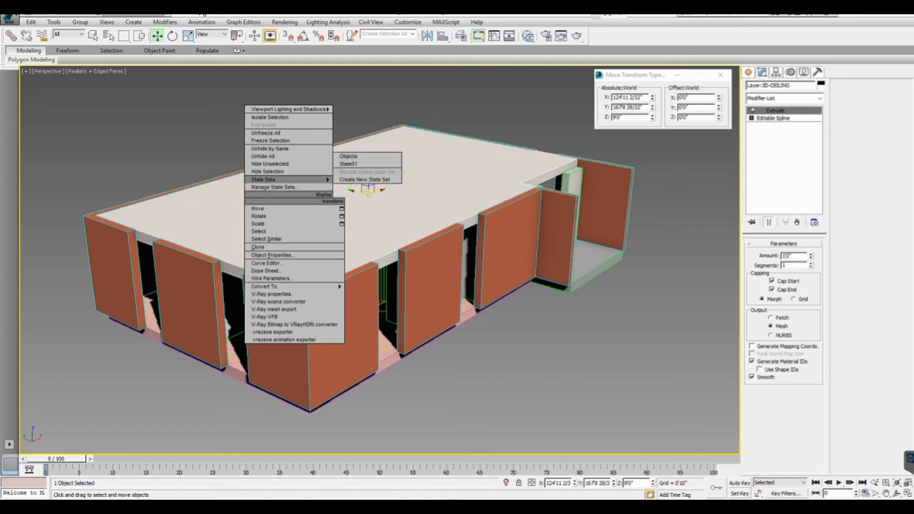
{"action": "left_click", "coordinate": [267, 171]}
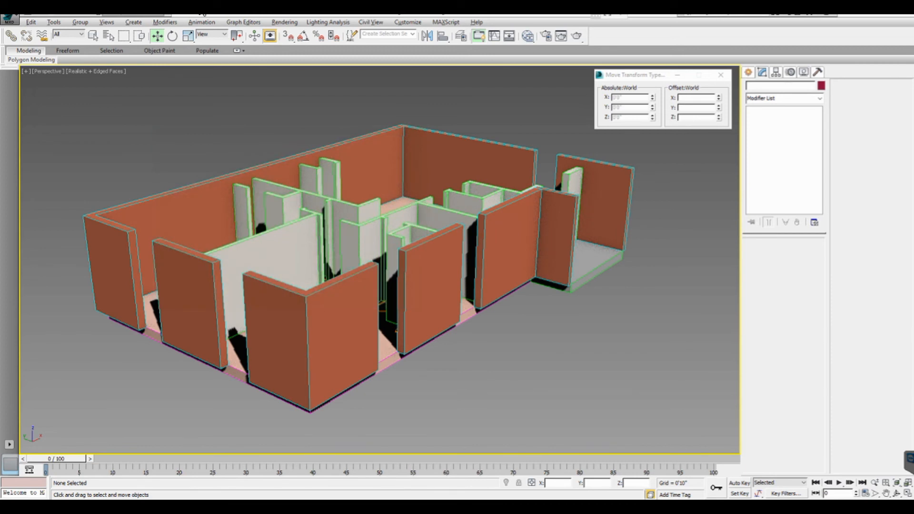
{"action": "middle_click_drag", "start_coordinate": [429, 238], "coordinate": [396, 252], "text": "alt"}
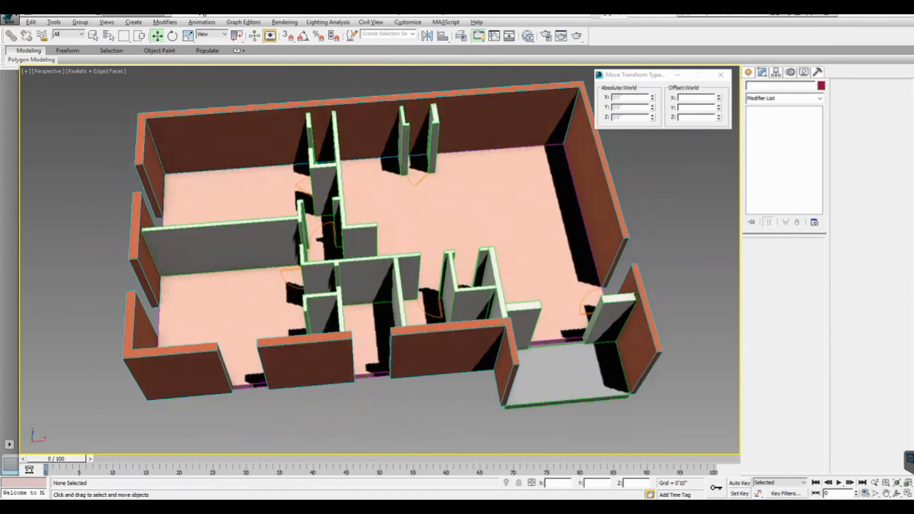
{"action": "middle_click_drag", "start_coordinate": [395, 252], "coordinate": [383, 219], "text": "alt"}
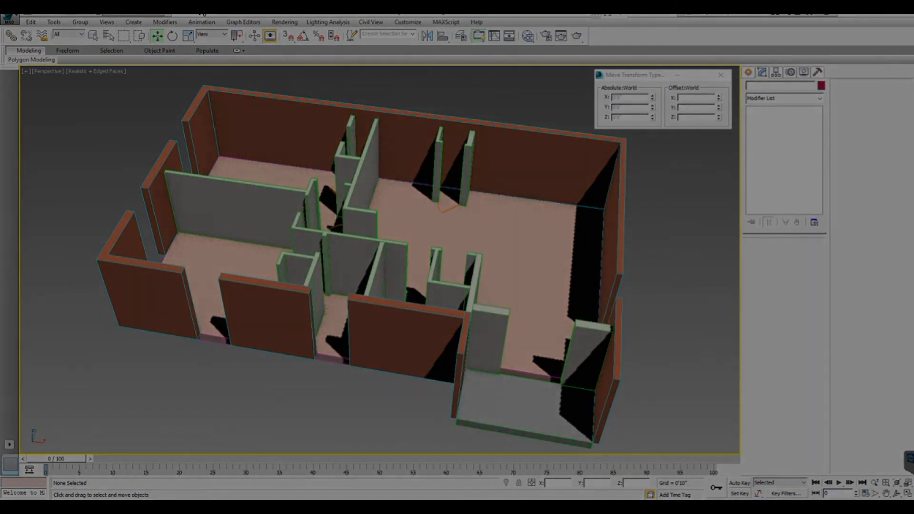